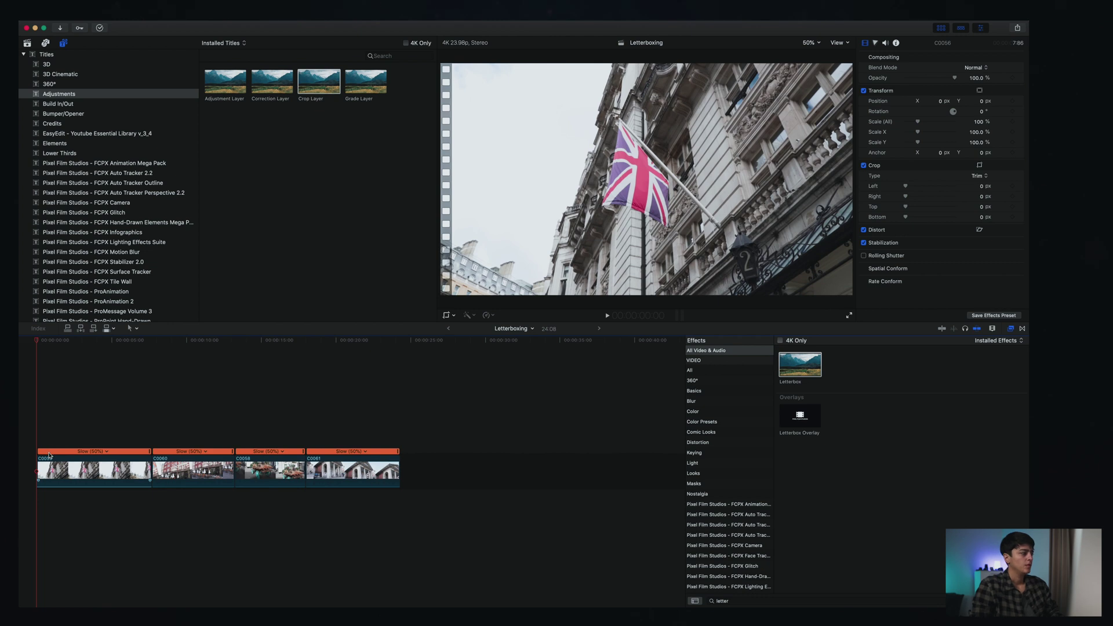
- Close the Effects browser, preview the four-clip timeline, then bring the Effects browser back
{"action": "left_click", "coordinate": [90, 457]}
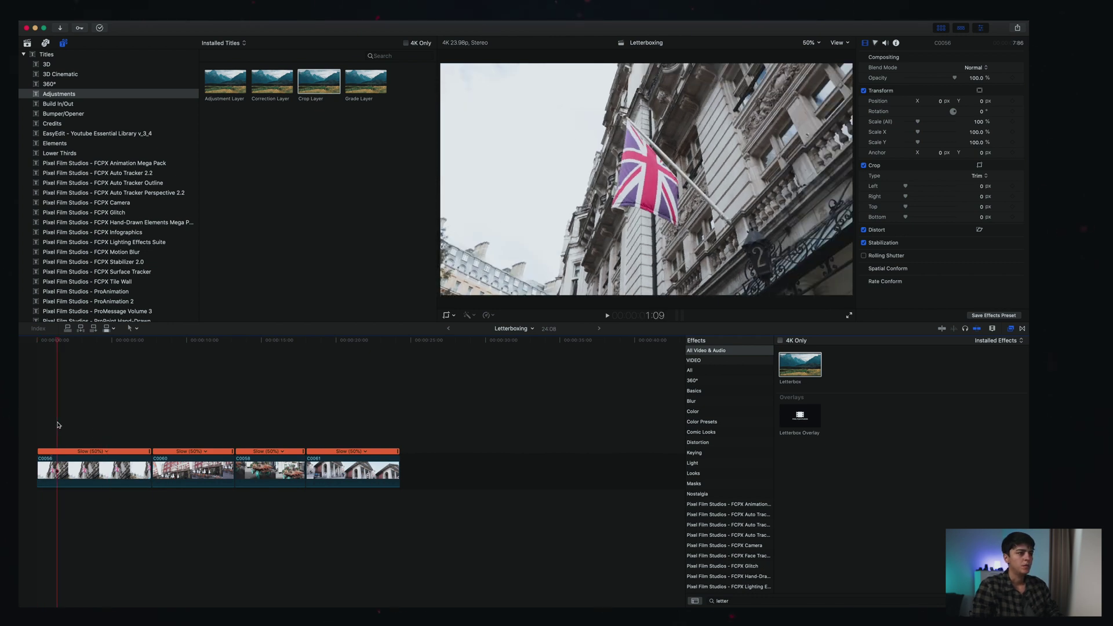
{"action": "key", "text": "super+5"}
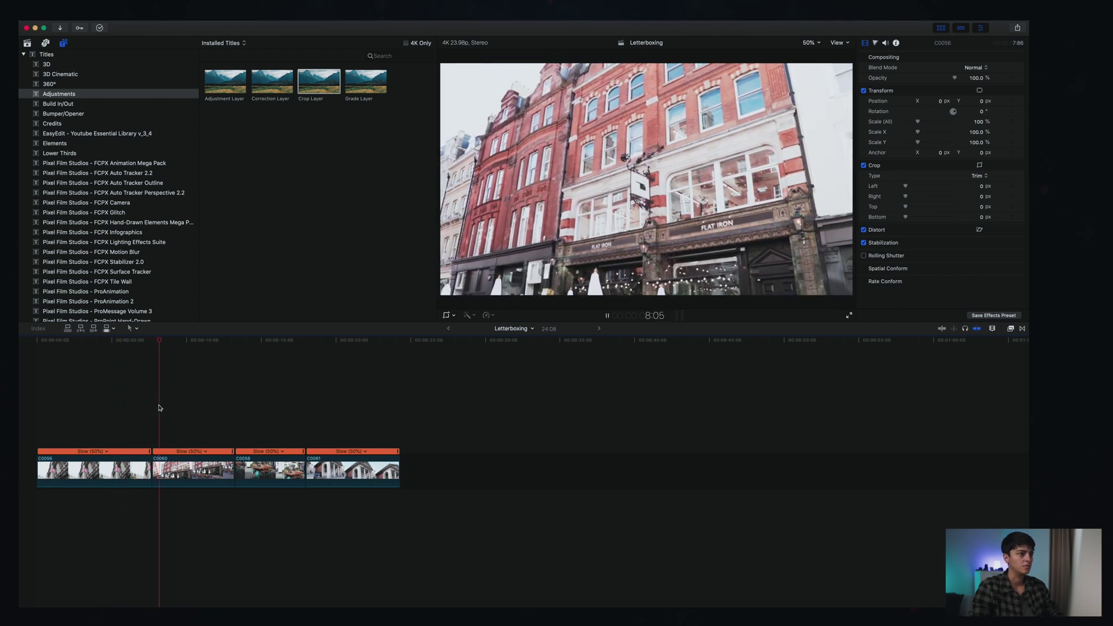
{"action": "key", "text": "space"}
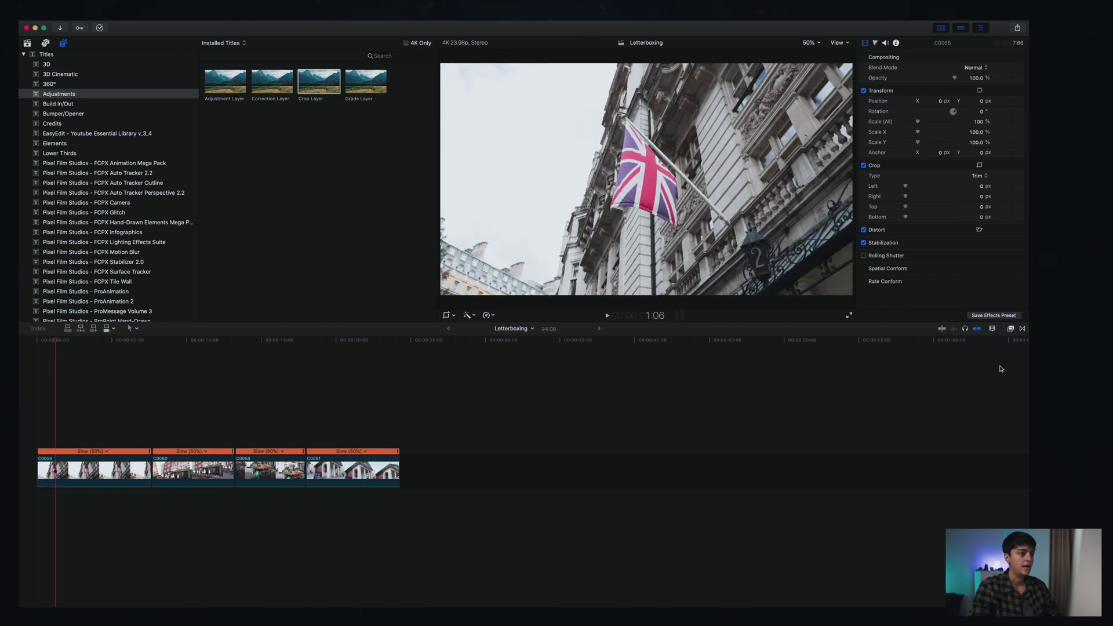
{"action": "left_click", "coordinate": [1011, 329]}
- Apply the Letterbox effect to clip C0056 and set its aspect ratio to 2.35:1
{"action": "left_click", "coordinate": [838, 601]}
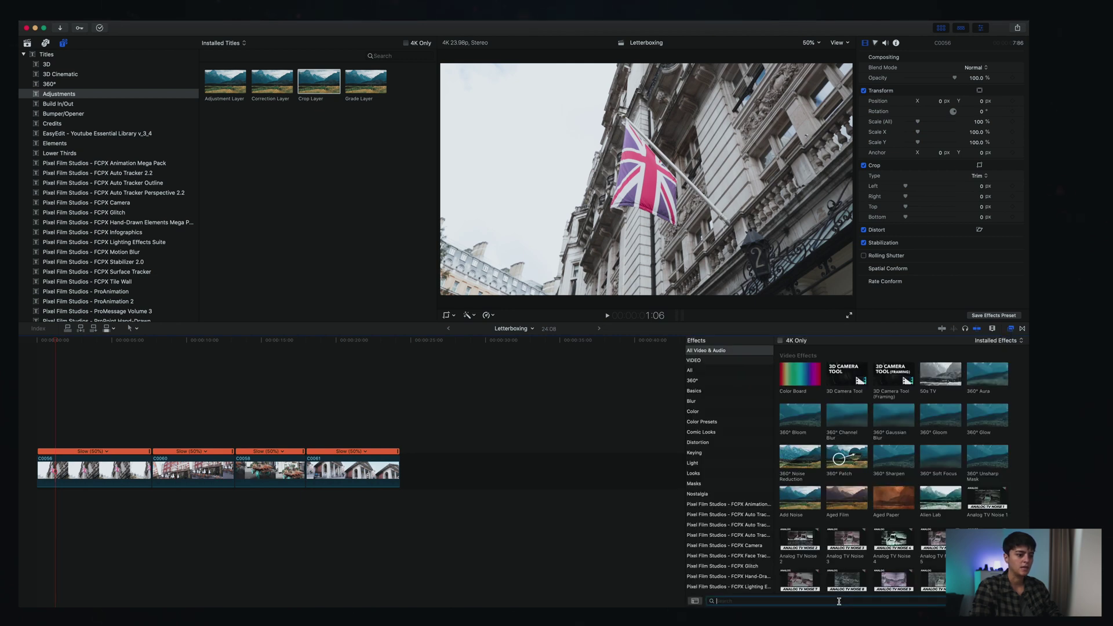
{"action": "type", "text": "letter"}
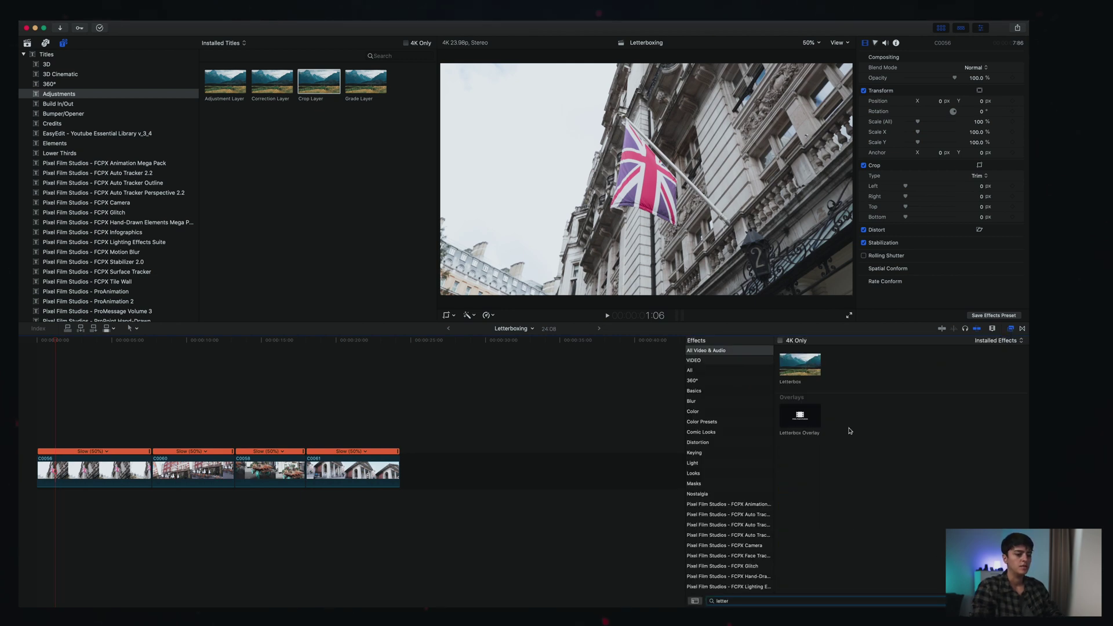
{"action": "left_click_drag", "start_coordinate": [801, 370], "coordinate": [93, 470]}
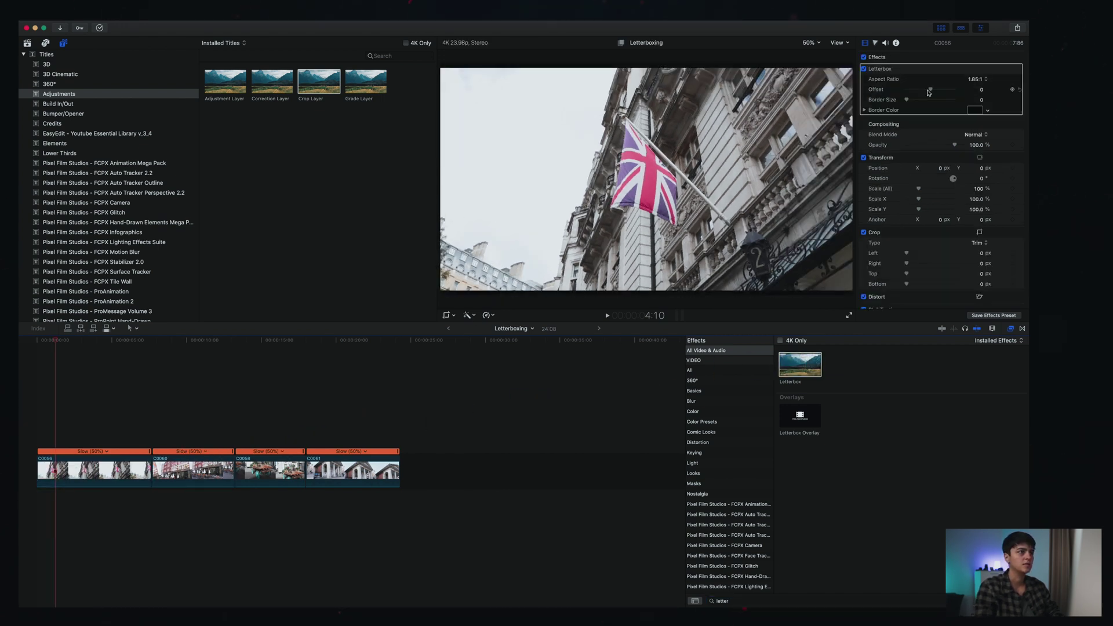
{"action": "left_click", "coordinate": [979, 80]}
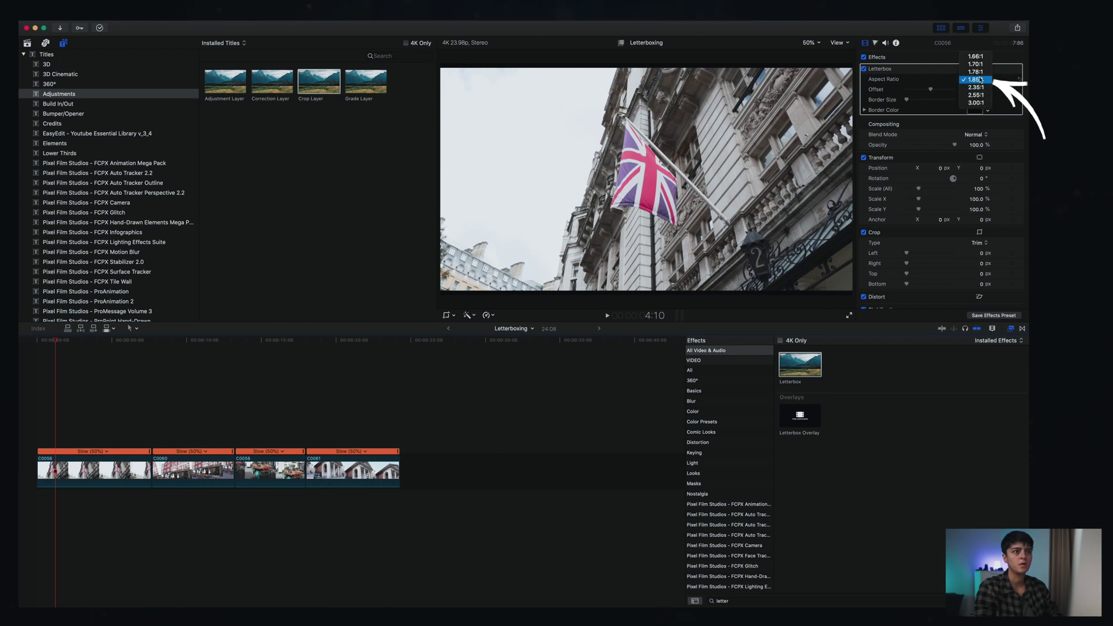
{"action": "left_click", "coordinate": [981, 87]}
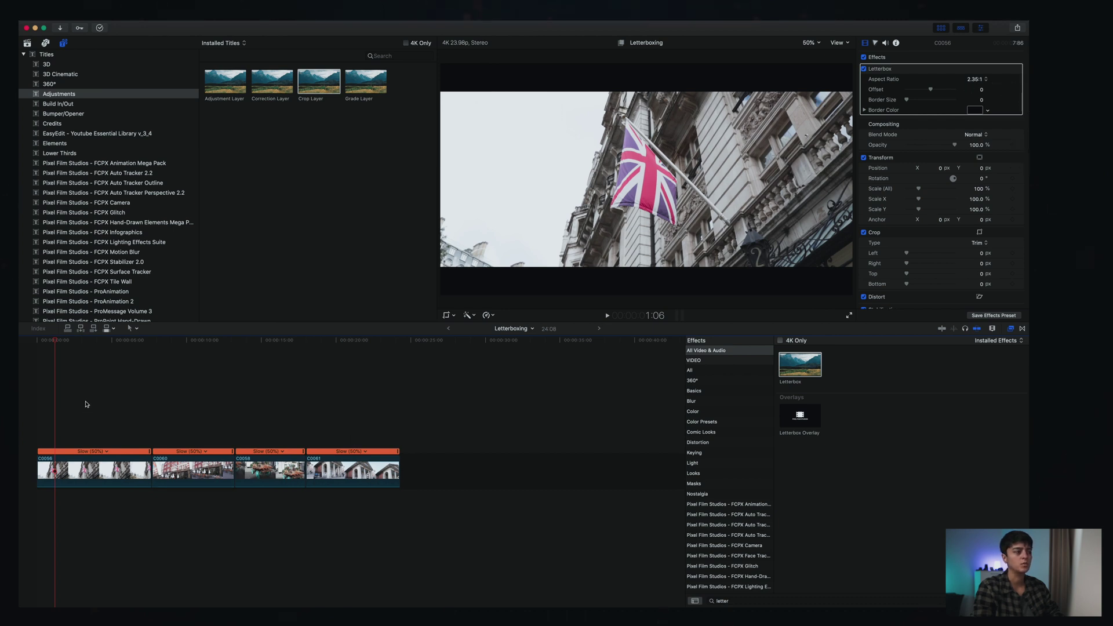
- Play back the letterboxed flag clip and scrub into the storefront clip
{"action": "left_click", "coordinate": [69, 360]}
{"action": "left_click", "coordinate": [93, 361]}
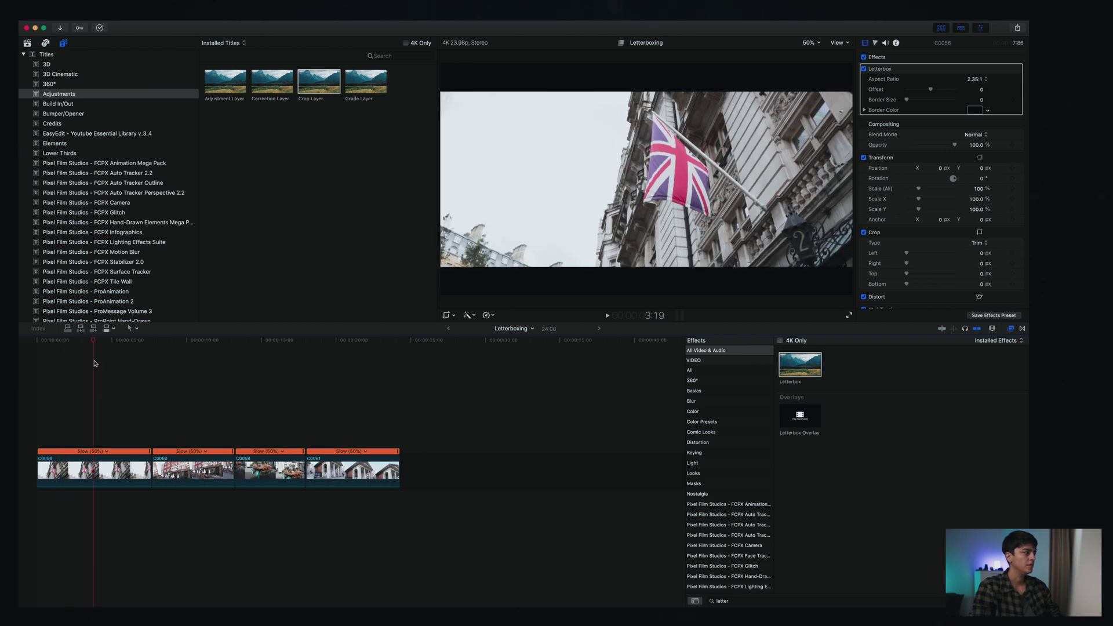
{"action": "key", "text": "space"}
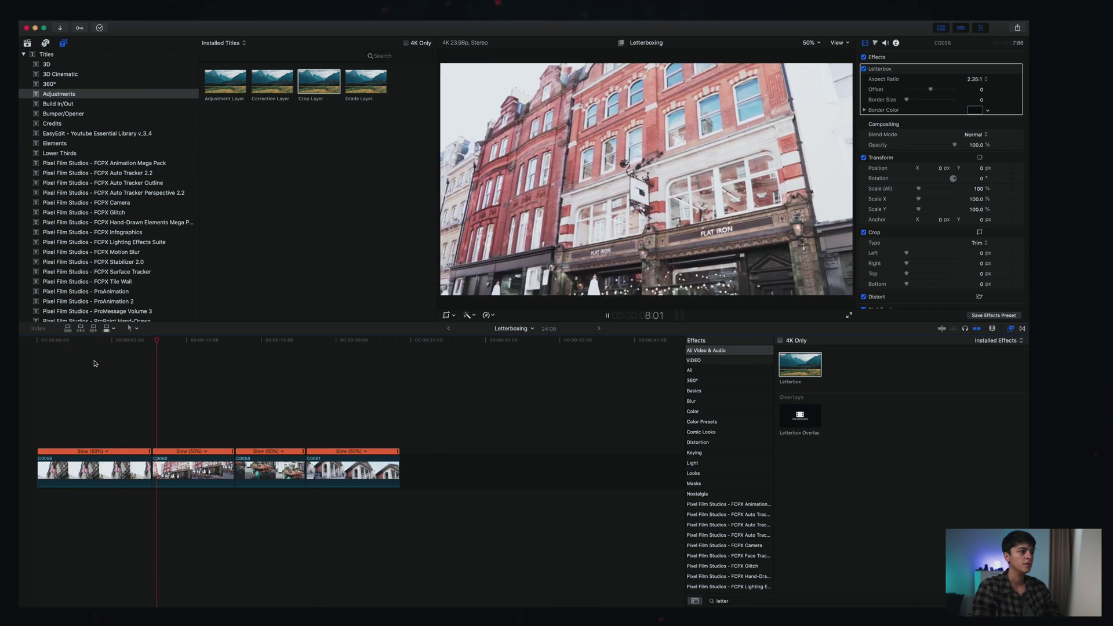
{"action": "key", "text": "space"}
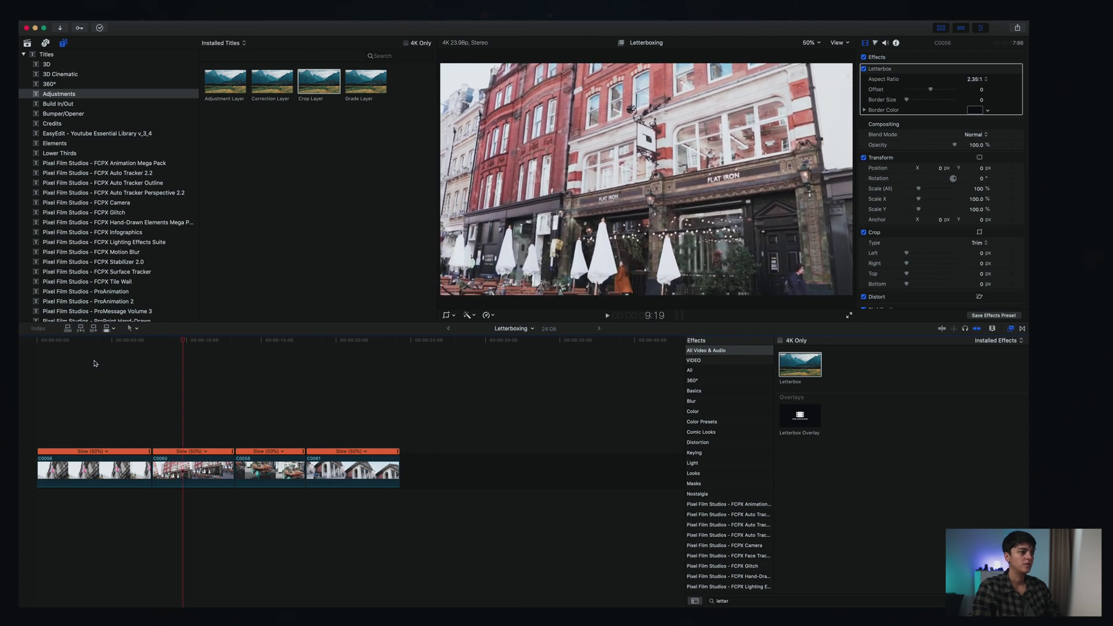
{"action": "left_click_drag", "start_coordinate": [184, 344], "coordinate": [162, 347]}
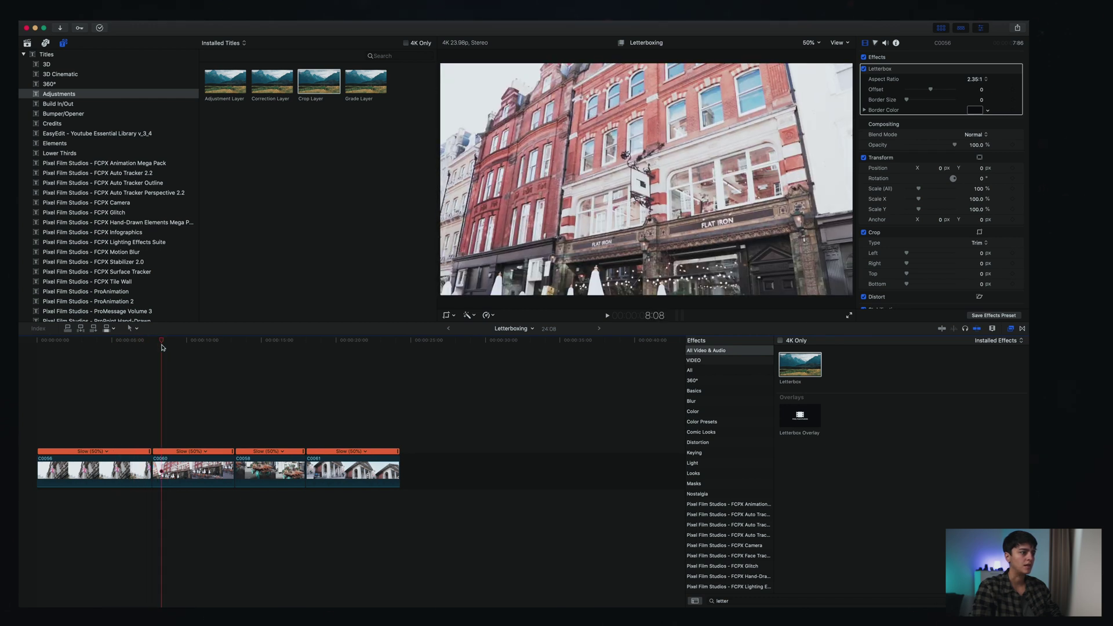
- Apply Letterbox to clip C0060 at 2.35:1 and compare its bars with the flag shot
{"action": "left_click_drag", "start_coordinate": [810, 372], "coordinate": [191, 470]}
{"action": "mouse_move", "coordinate": [162, 342]}
{"action": "left_mouse_down"}
{"action": "mouse_move", "coordinate": [244, 343]}
{"action": "mouse_move", "coordinate": [128, 347]}
{"action": "mouse_move", "coordinate": [174, 346]}
{"action": "left_mouse_up"}
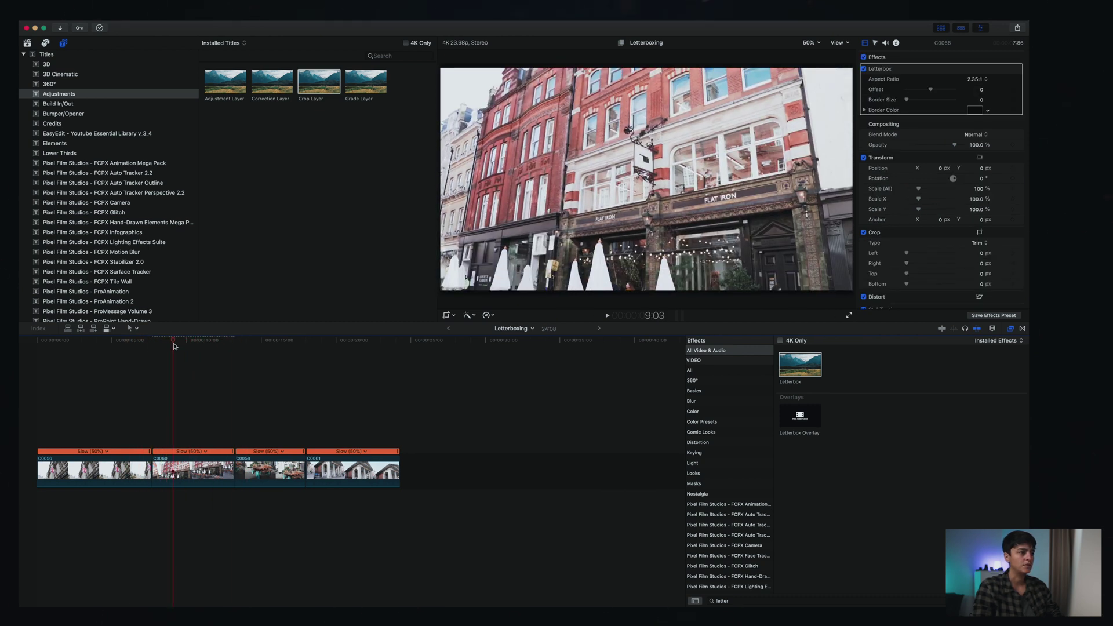
{"action": "left_click", "coordinate": [978, 80]}
{"action": "left_click", "coordinate": [977, 88]}
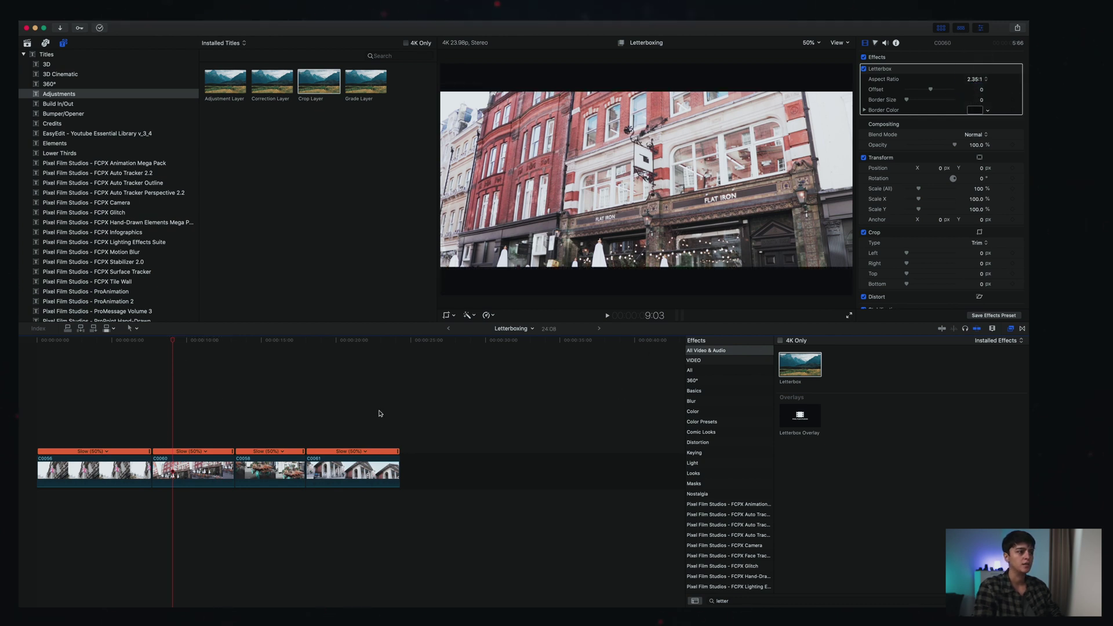
{"action": "left_click_drag", "start_coordinate": [172, 343], "coordinate": [197, 346]}
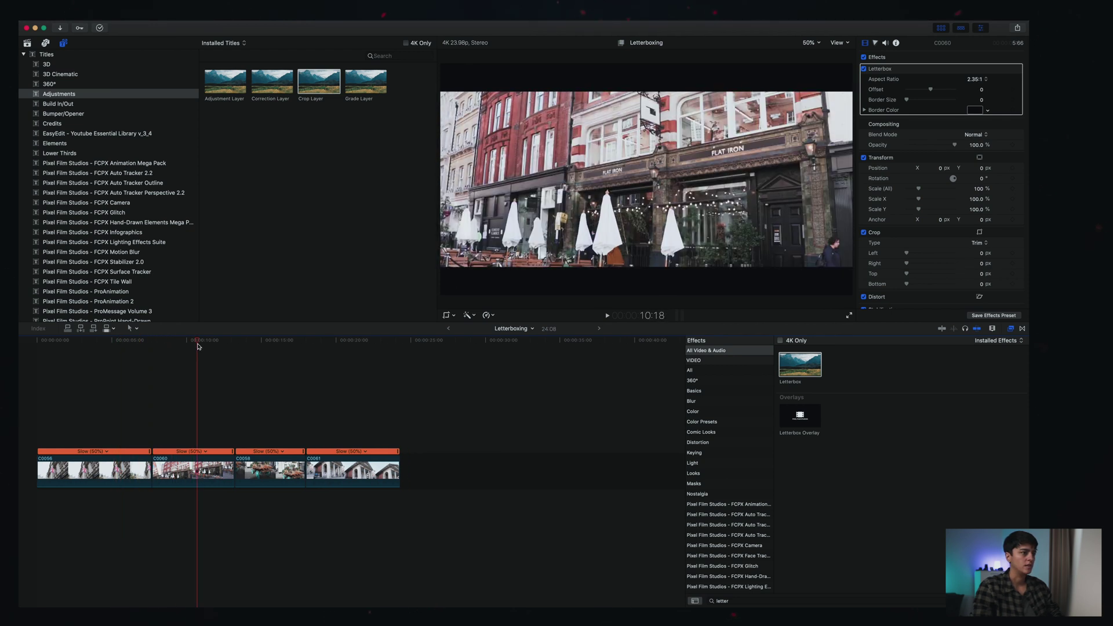
{"action": "left_click", "coordinate": [205, 469]}
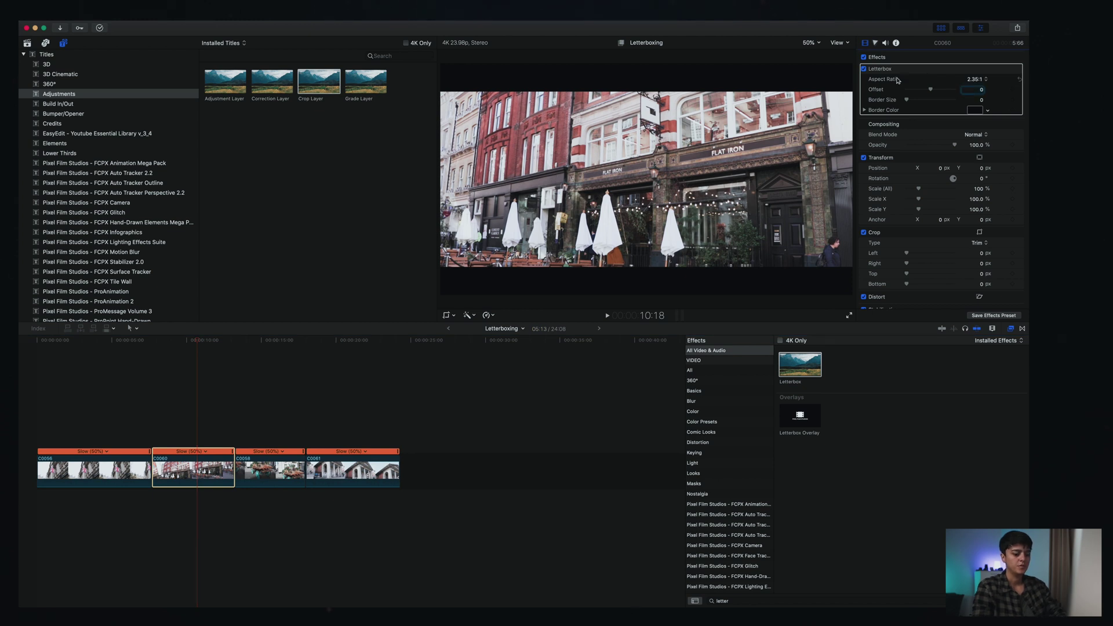
- Remove the Letterbox effect from clip C0060 and select clip C0056
{"action": "key", "text": "Delete"}
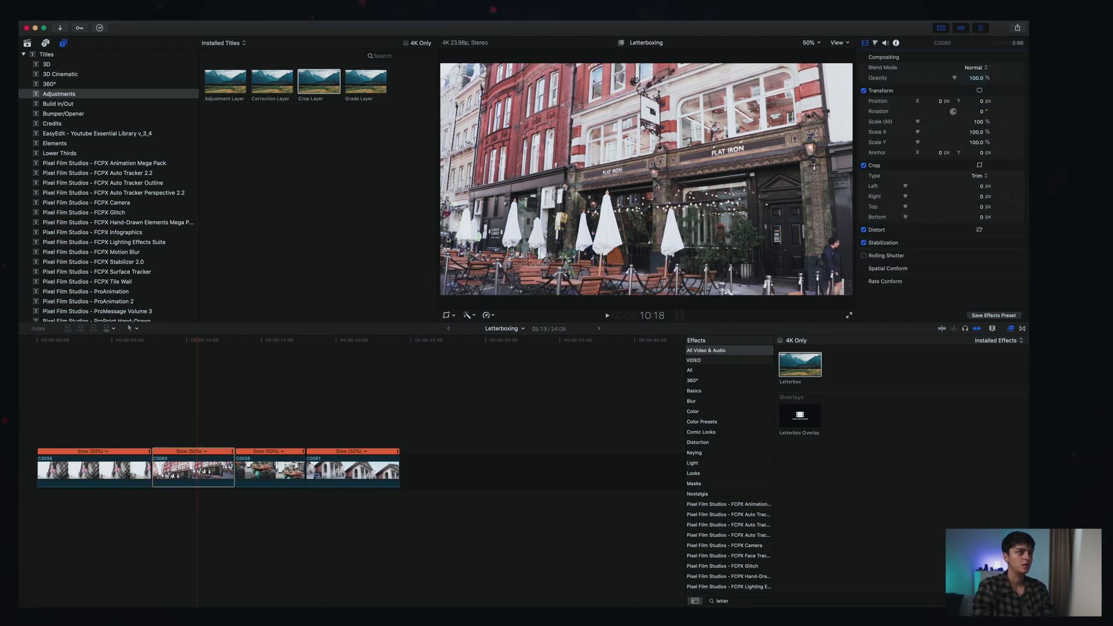
{"action": "left_click", "coordinate": [134, 465]}
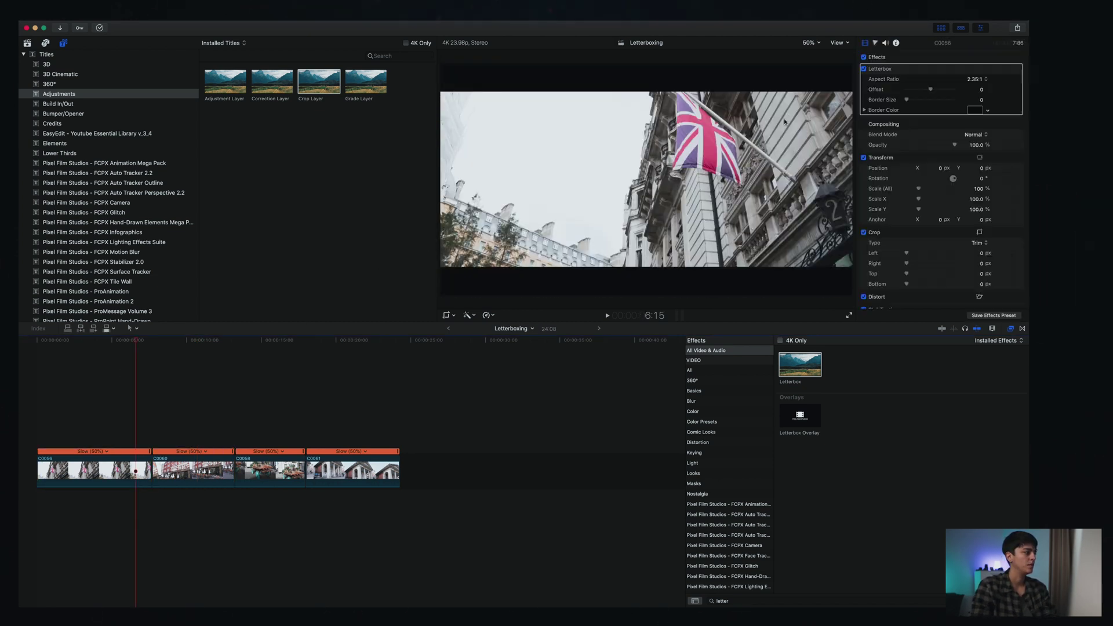
{"action": "key", "text": "c"}
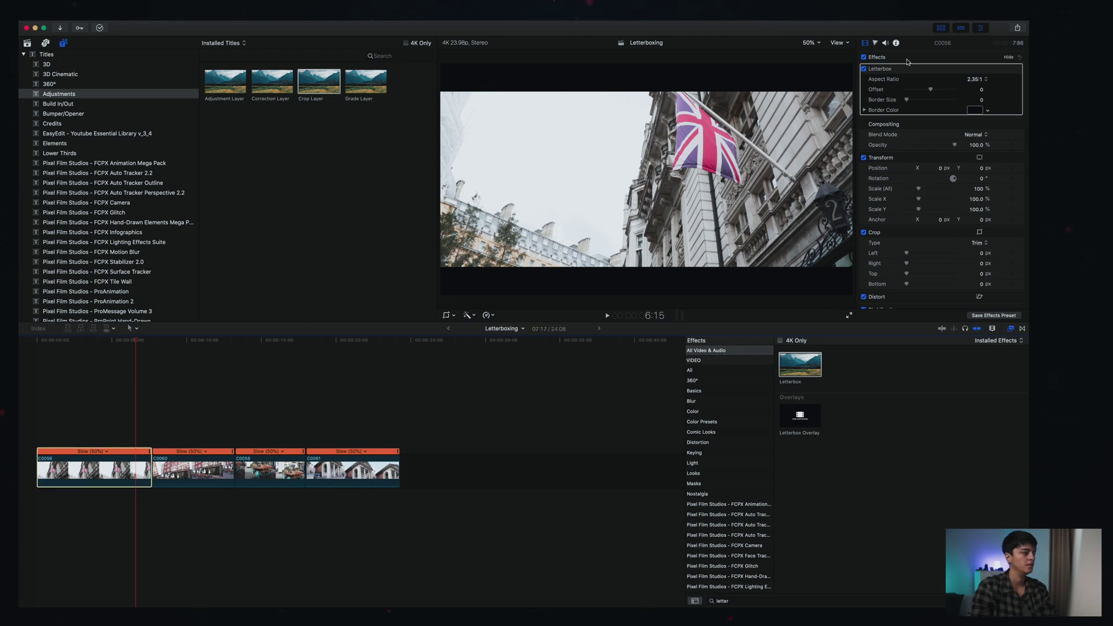
- Place an Adjustment Layer above C0056, extend it across all four clips, and apply Letterbox to it
{"action": "left_click", "coordinate": [232, 90]}
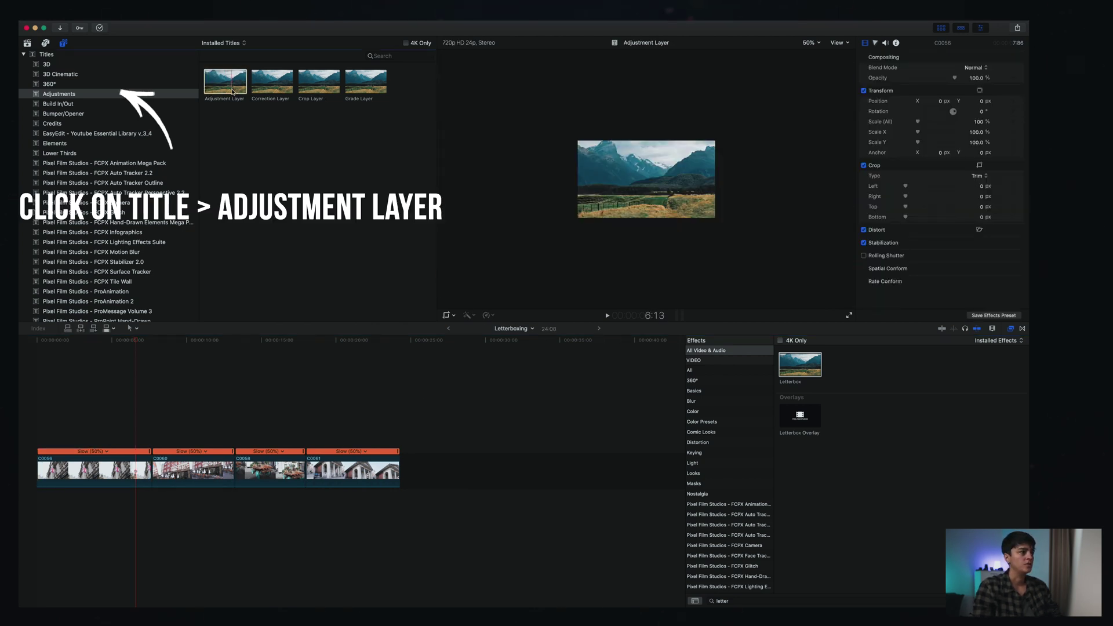
{"action": "left_click_drag", "start_coordinate": [229, 87], "coordinate": [33, 395]}
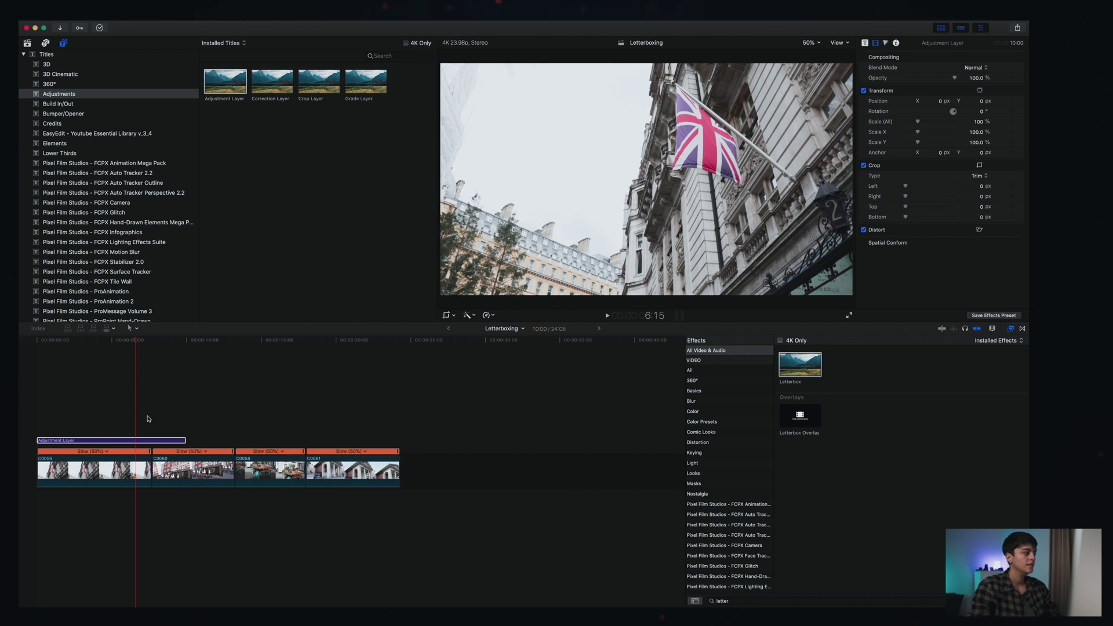
{"action": "left_click_drag", "start_coordinate": [183, 440], "coordinate": [398, 441]}
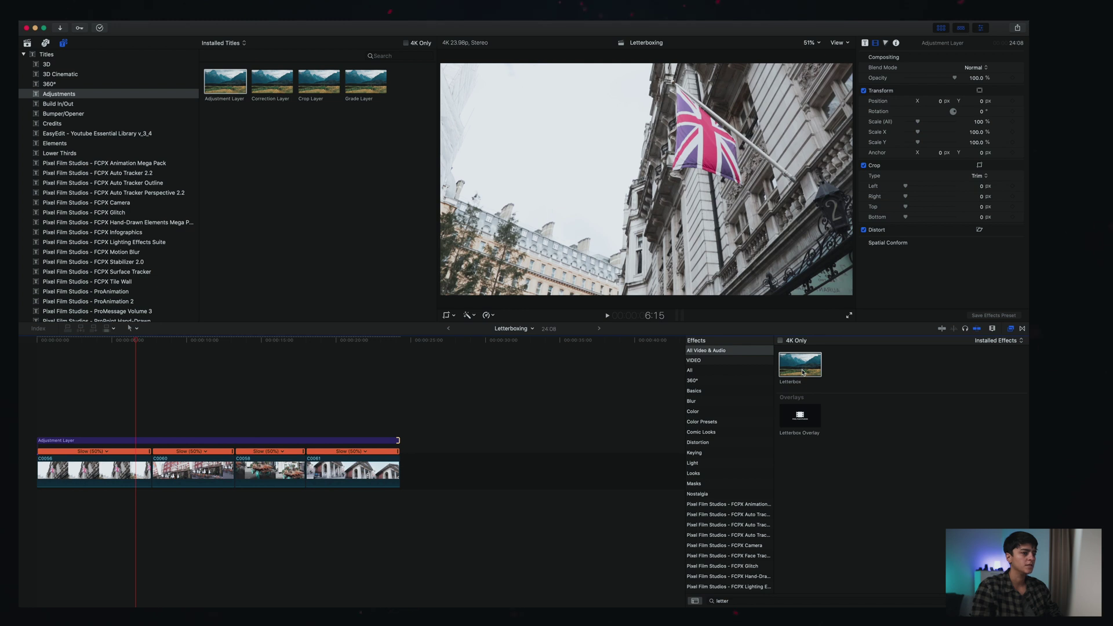
{"action": "left_click_drag", "start_coordinate": [803, 372], "coordinate": [339, 444]}
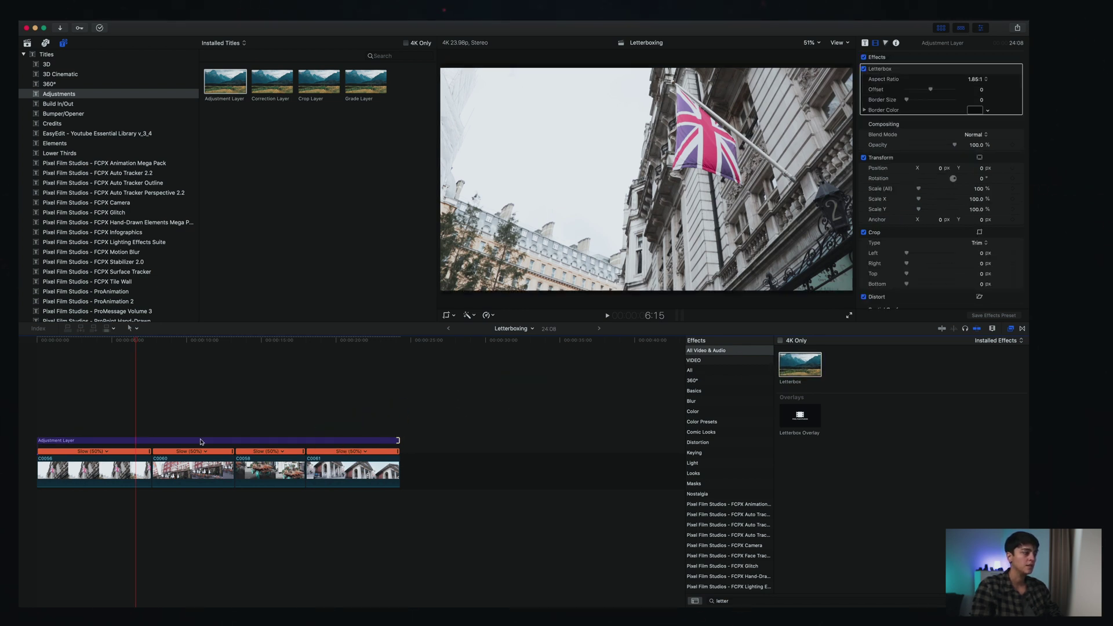
- Set the Adjustment Layer's Letterbox to 2.35:1, scrub to check it, and add a Crop Layer
{"action": "left_click", "coordinate": [976, 79]}
{"action": "left_click", "coordinate": [976, 88]}
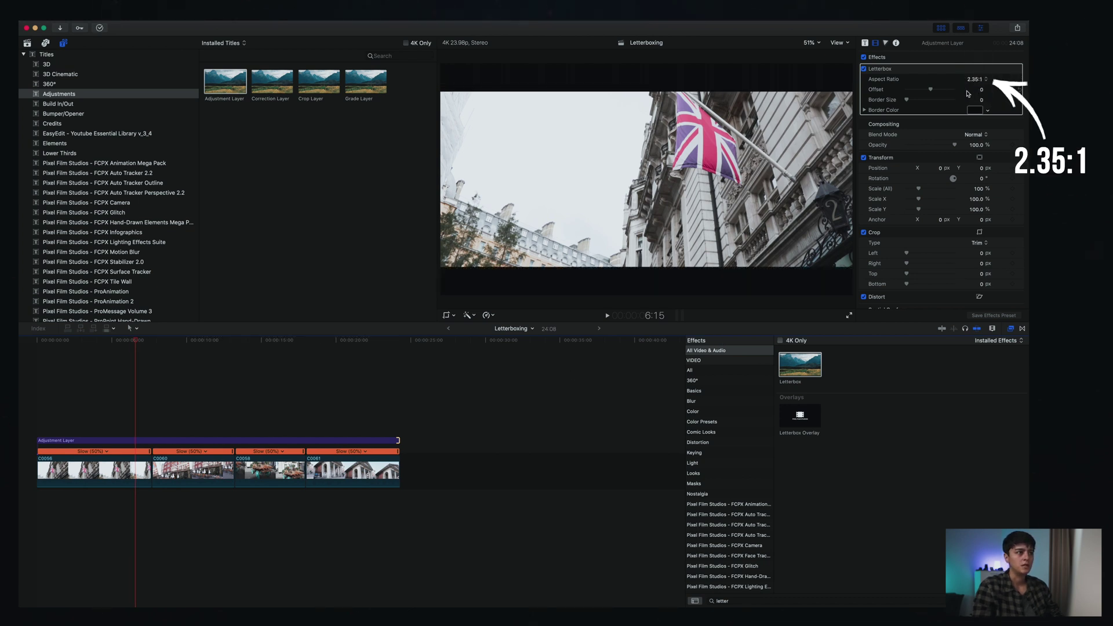
{"action": "mouse_move", "coordinate": [133, 342]}
{"action": "left_mouse_down"}
{"action": "mouse_move", "coordinate": [263, 343]}
{"action": "mouse_move", "coordinate": [116, 343]}
{"action": "left_mouse_up"}
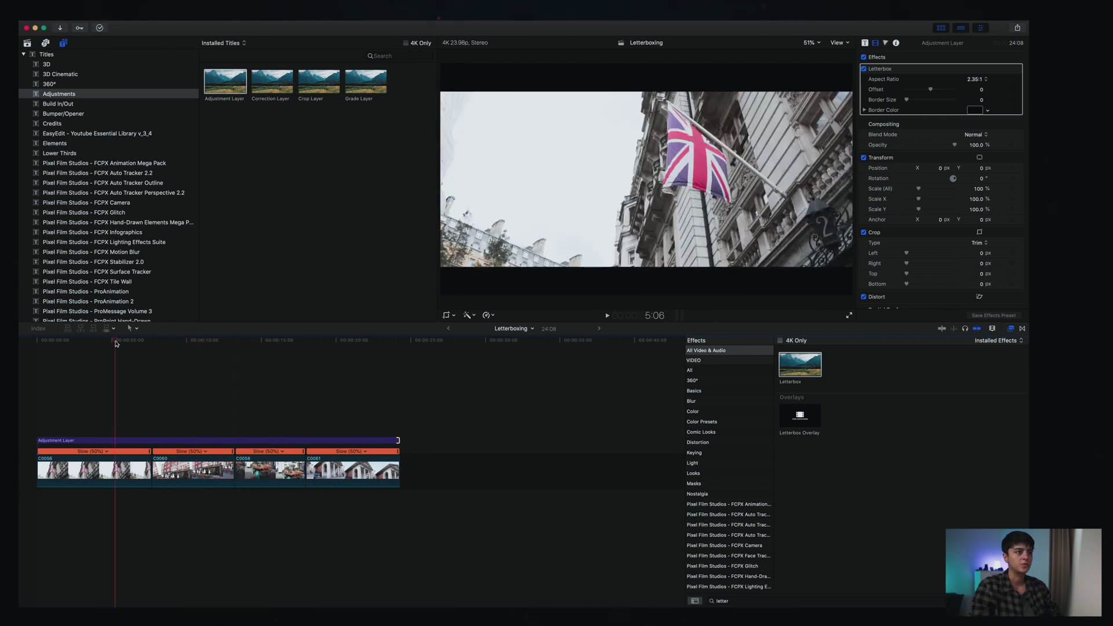
{"action": "mouse_move", "coordinate": [116, 344]}
{"action": "left_mouse_down"}
{"action": "mouse_move", "coordinate": [138, 343]}
{"action": "mouse_move", "coordinate": [96, 351]}
{"action": "left_mouse_up"}
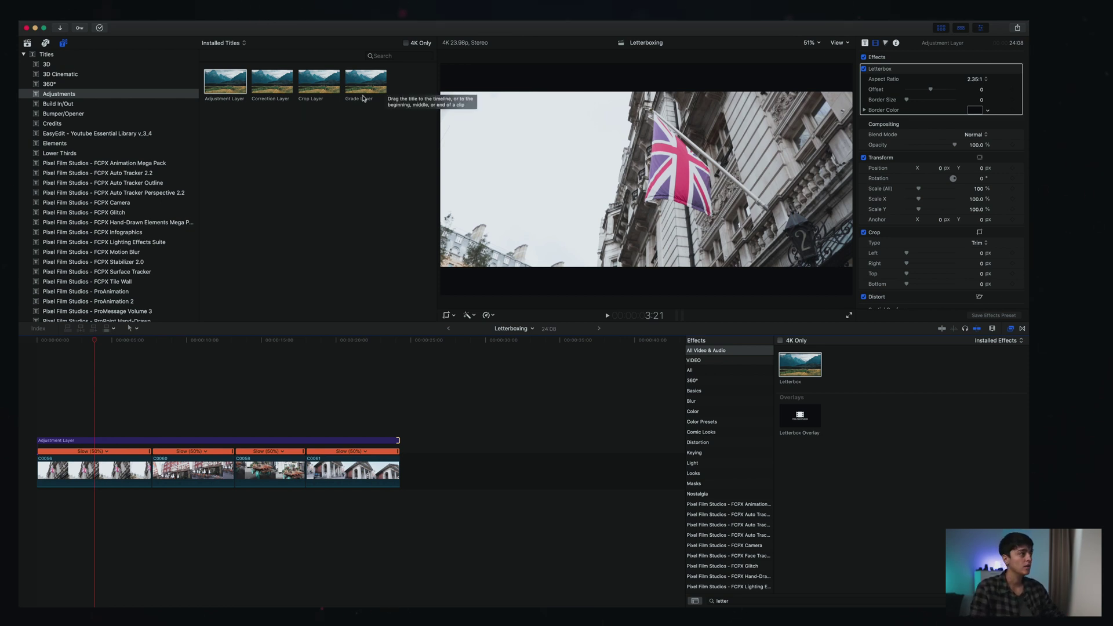
{"action": "left_click_drag", "start_coordinate": [323, 84], "coordinate": [30, 392]}
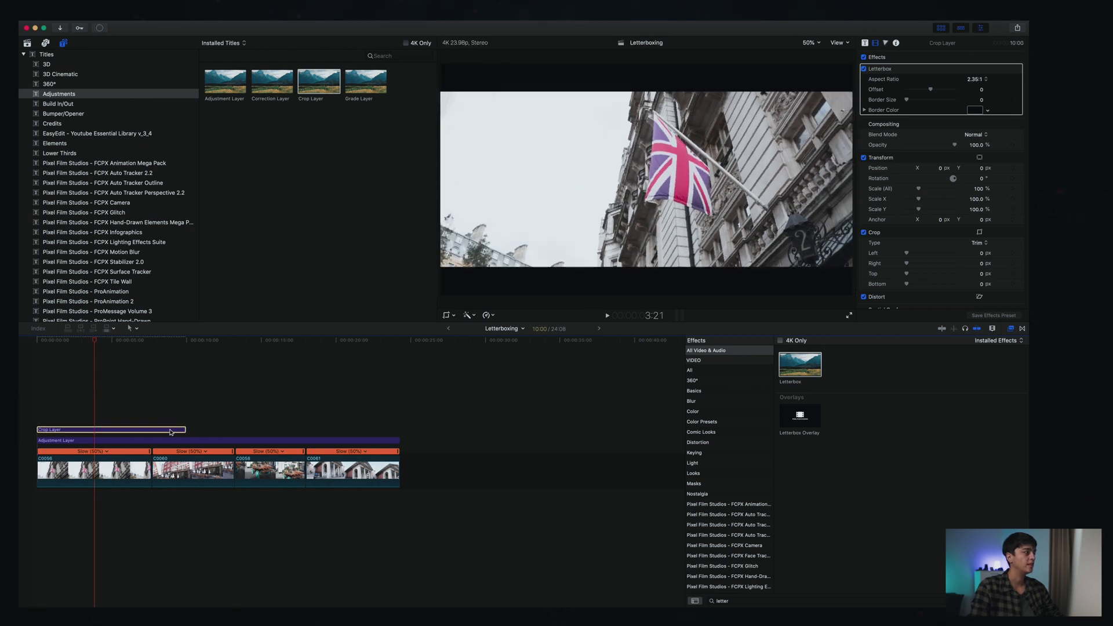
- Trim the Crop Layer to about two seconds at the timeline start and play from the beginning
{"action": "left_click_drag", "start_coordinate": [184, 430], "coordinate": [65, 429]}
{"action": "key", "text": "Home"}
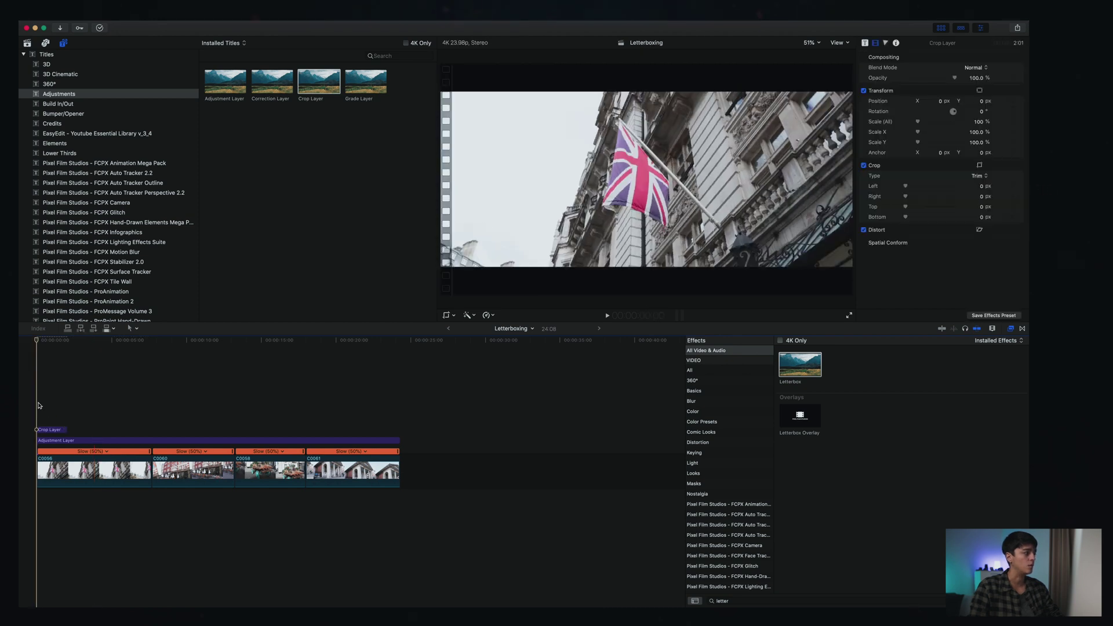
{"action": "key", "text": "space"}
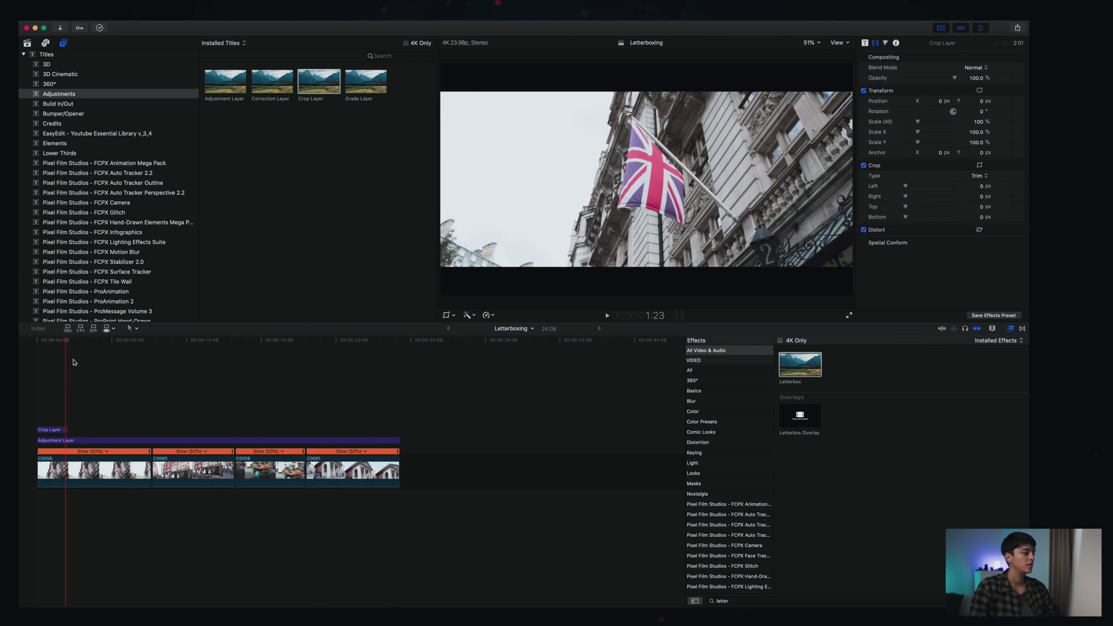
{"action": "left_click_drag", "start_coordinate": [66, 339], "coordinate": [36, 343]}
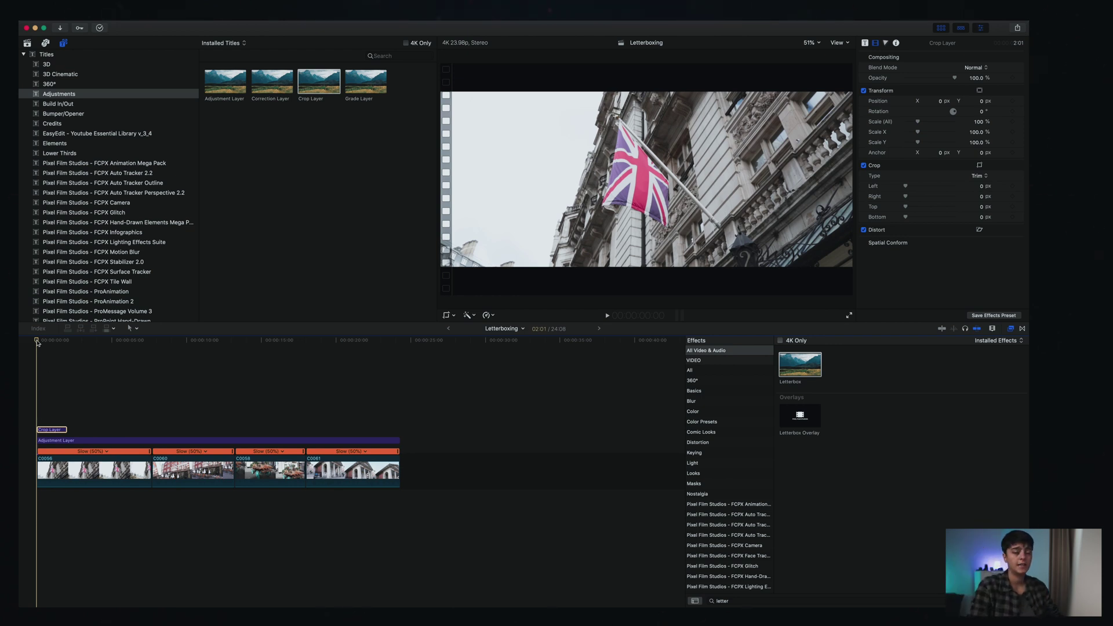
- Check the Crop Layer's clip info, then return to its video properties
{"action": "left_click", "coordinate": [939, 186]}
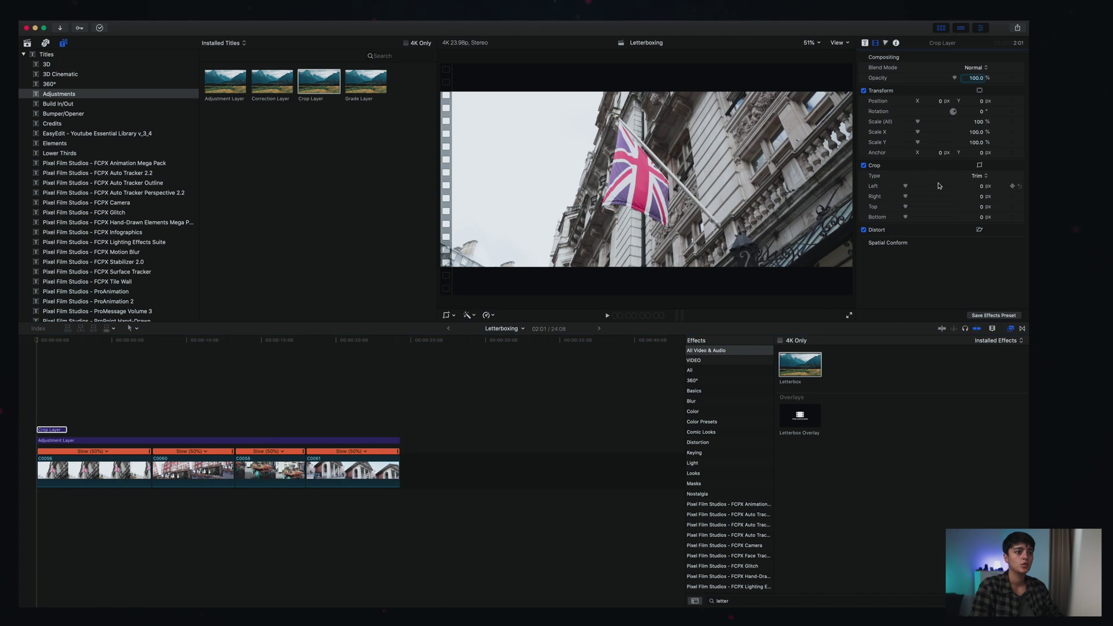
{"action": "left_click", "coordinate": [896, 44]}
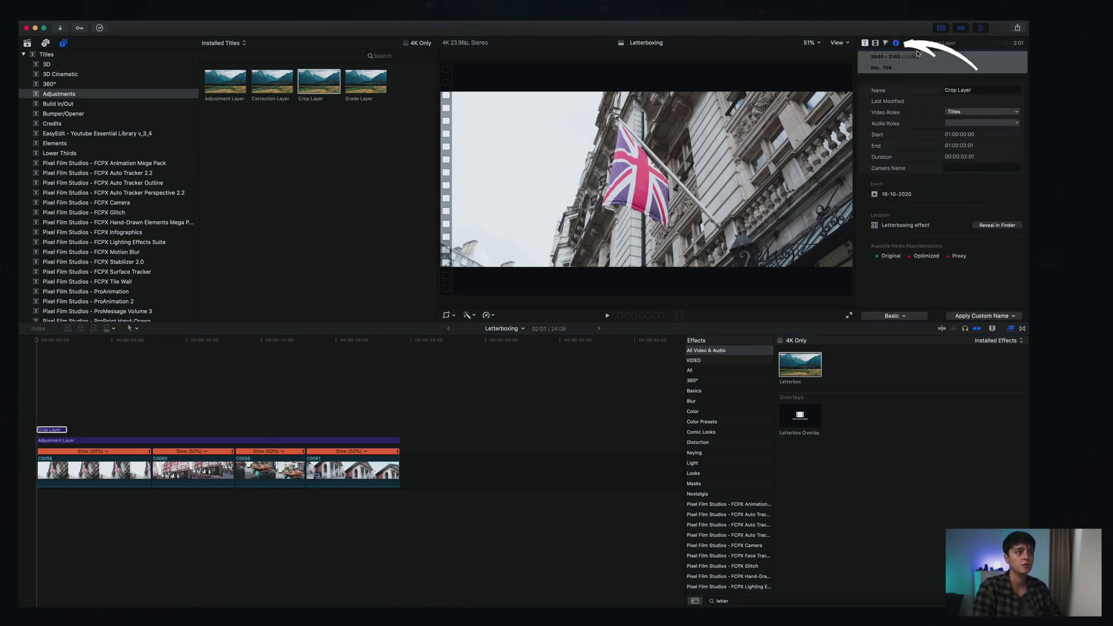
{"action": "left_click", "coordinate": [876, 44]}
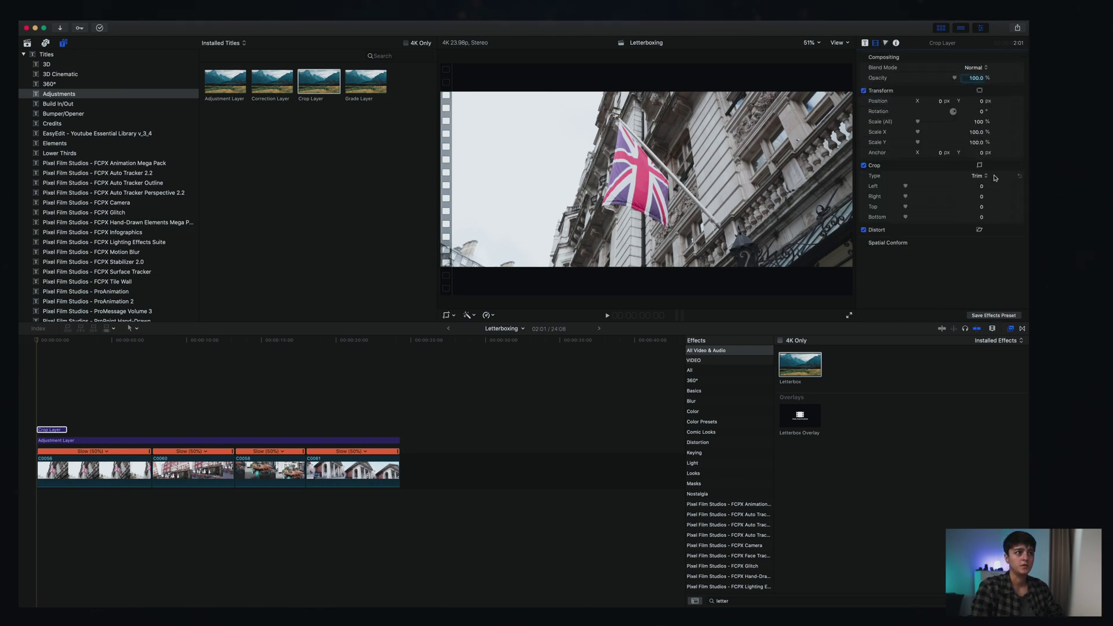
- Set the Crop Layer's Top and Bottom crop to 1080, then keyframe Top at about 2:01
{"action": "left_click", "coordinate": [981, 207]}
{"action": "type", "text": "1080"}
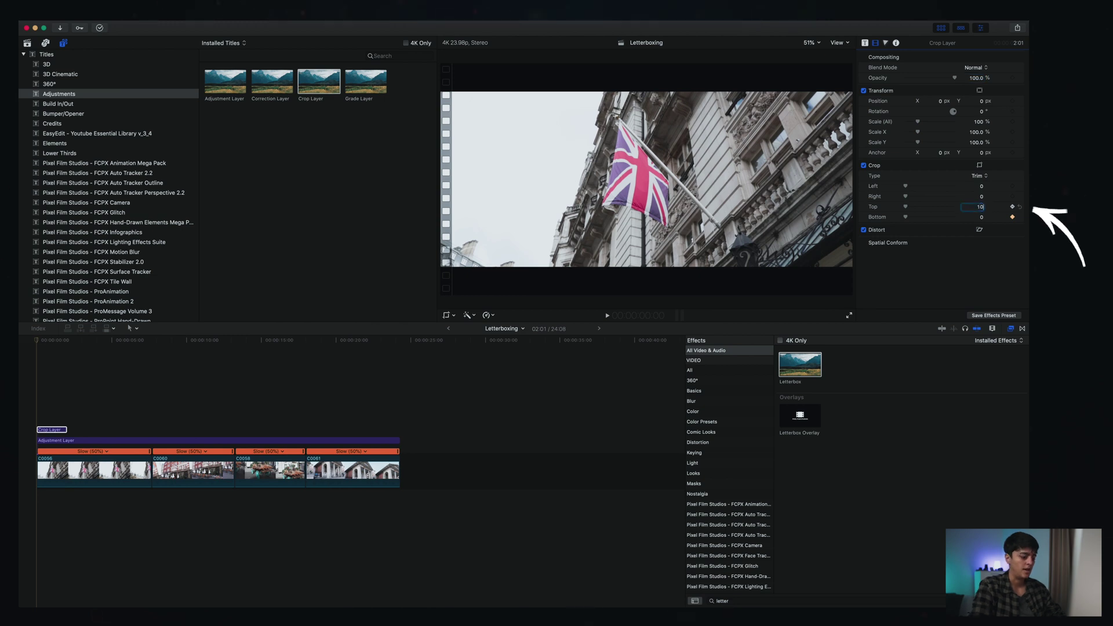
{"action": "key", "text": "Return"}
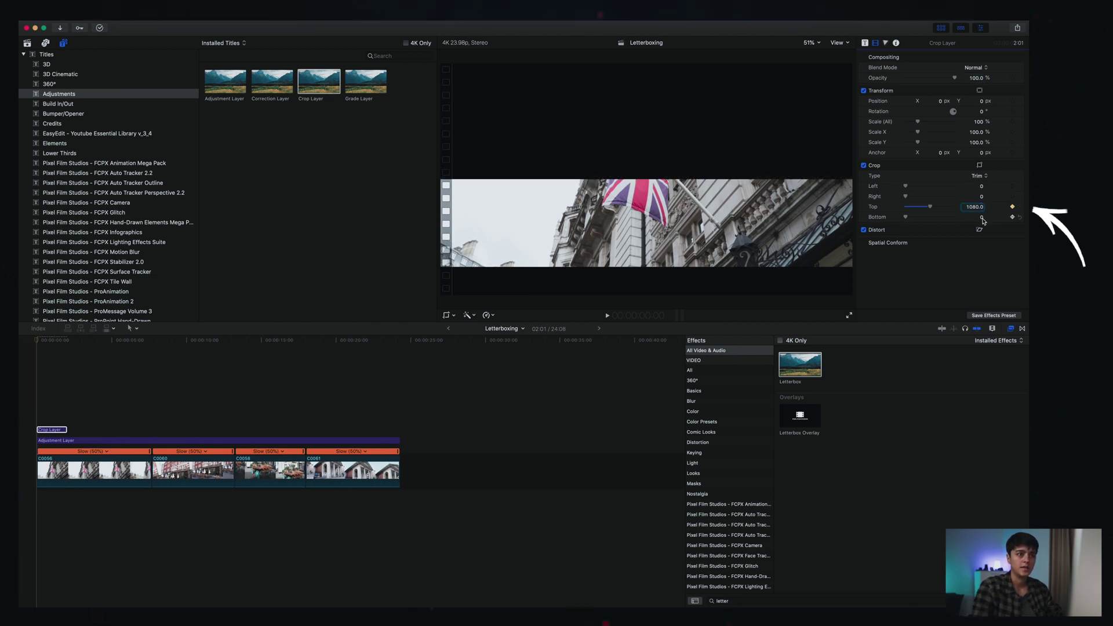
{"action": "left_click", "coordinate": [981, 217]}
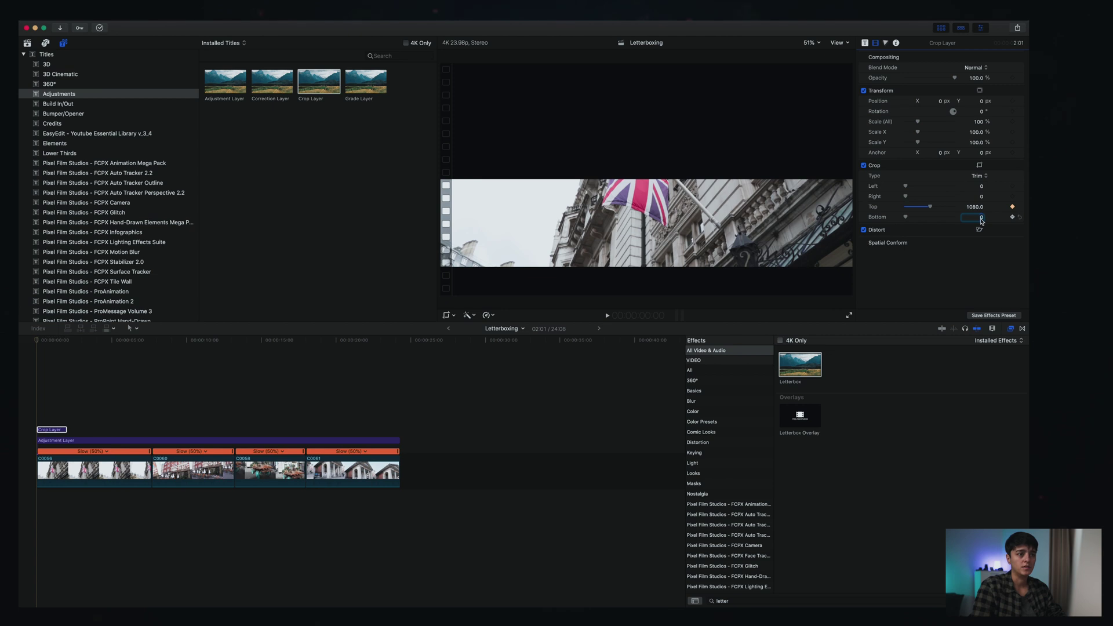
{"action": "type", "text": "1080"}
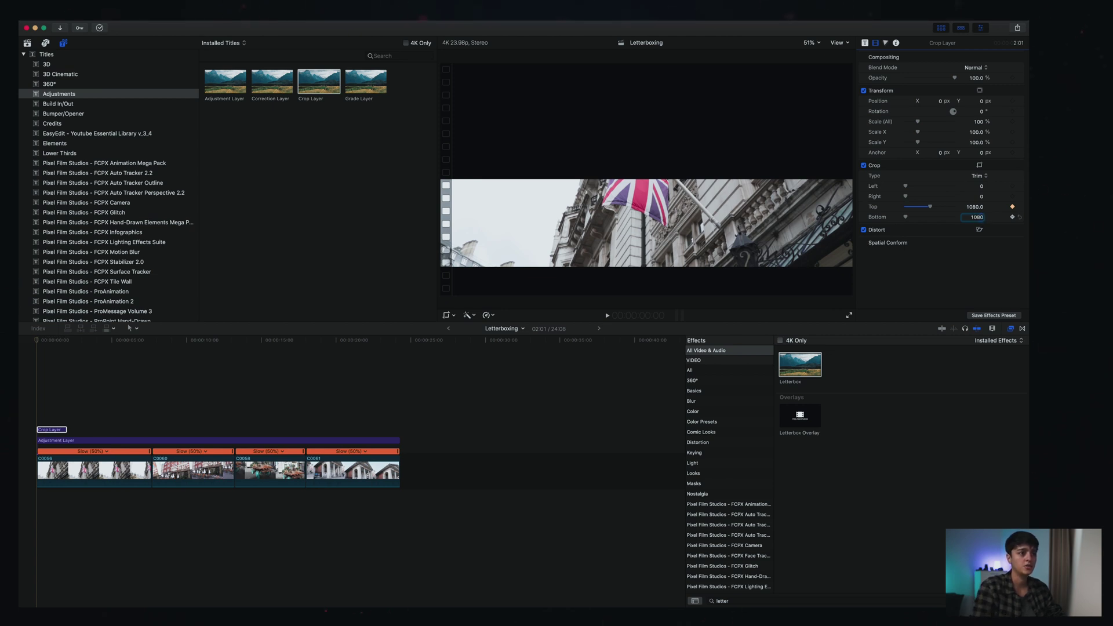
{"action": "key", "text": "Return"}
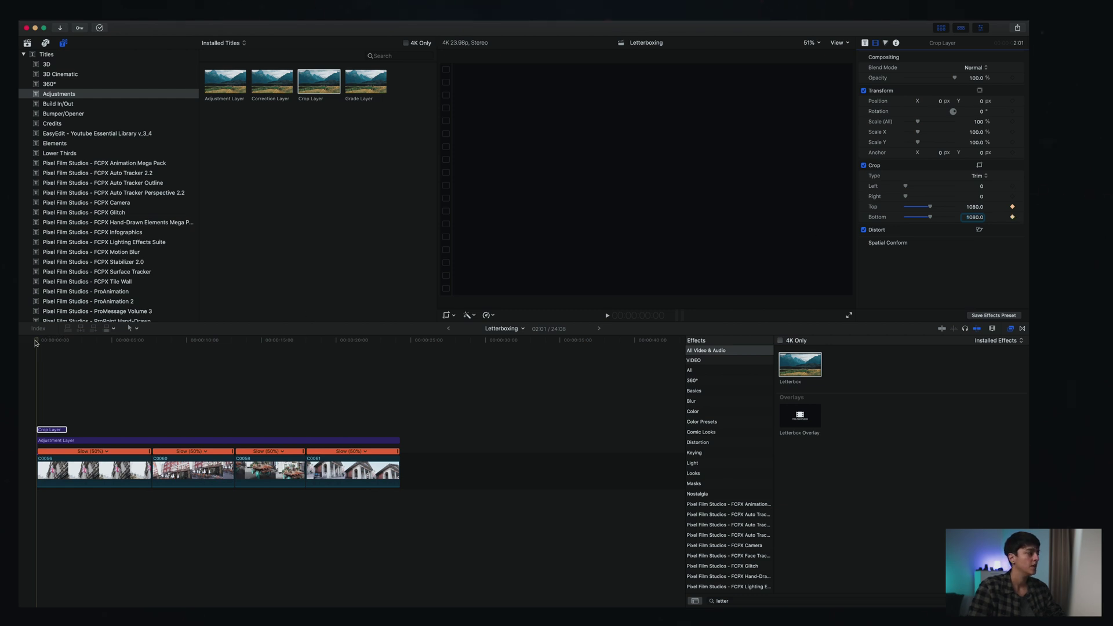
{"action": "left_click_drag", "start_coordinate": [37, 341], "coordinate": [67, 341]}
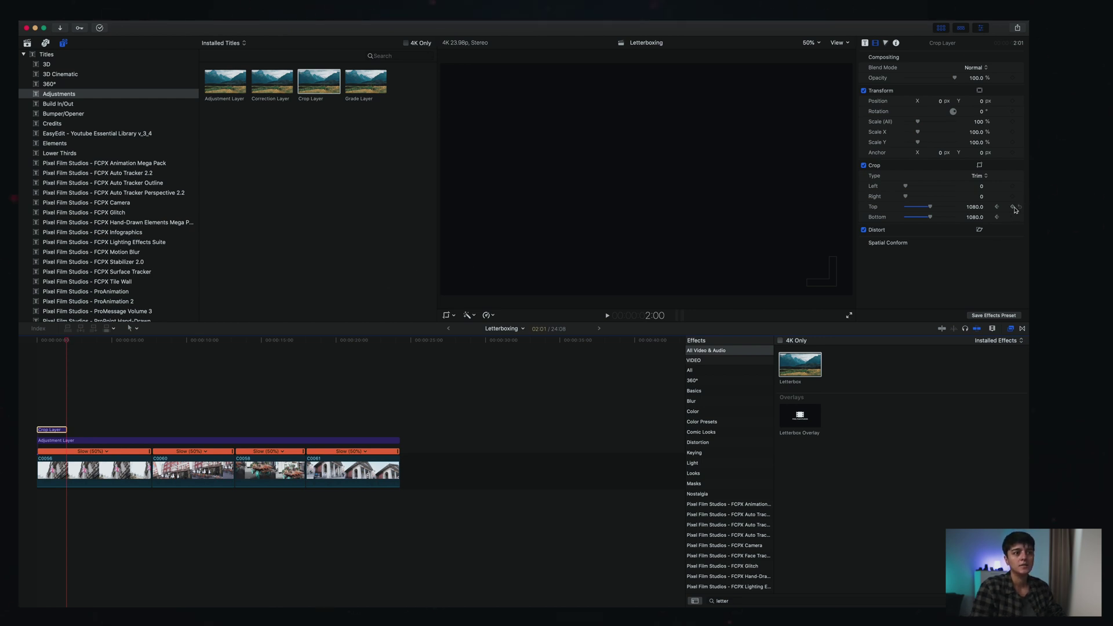
{"action": "left_click", "coordinate": [1013, 207]}
- Keyframe Bottom crop, bring Top and Bottom back to 0 at 2:01, and play the bars opening
{"action": "left_click", "coordinate": [1013, 217]}
{"action": "left_click_drag", "start_coordinate": [930, 207], "coordinate": [892, 220]}
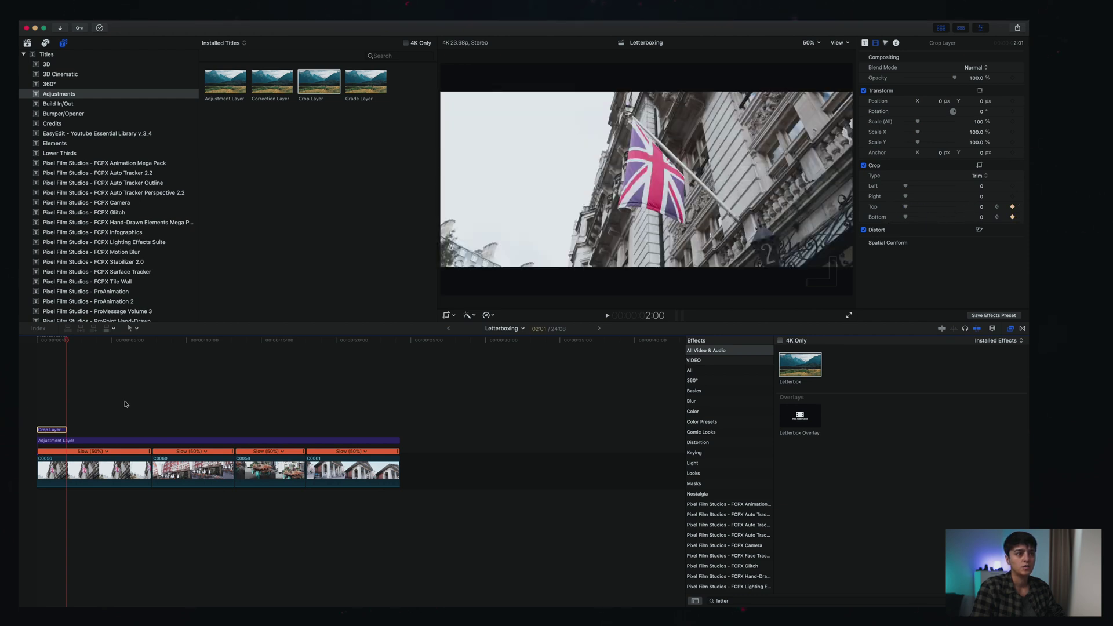
{"action": "left_click", "coordinate": [36, 385]}
{"action": "key", "text": "space"}
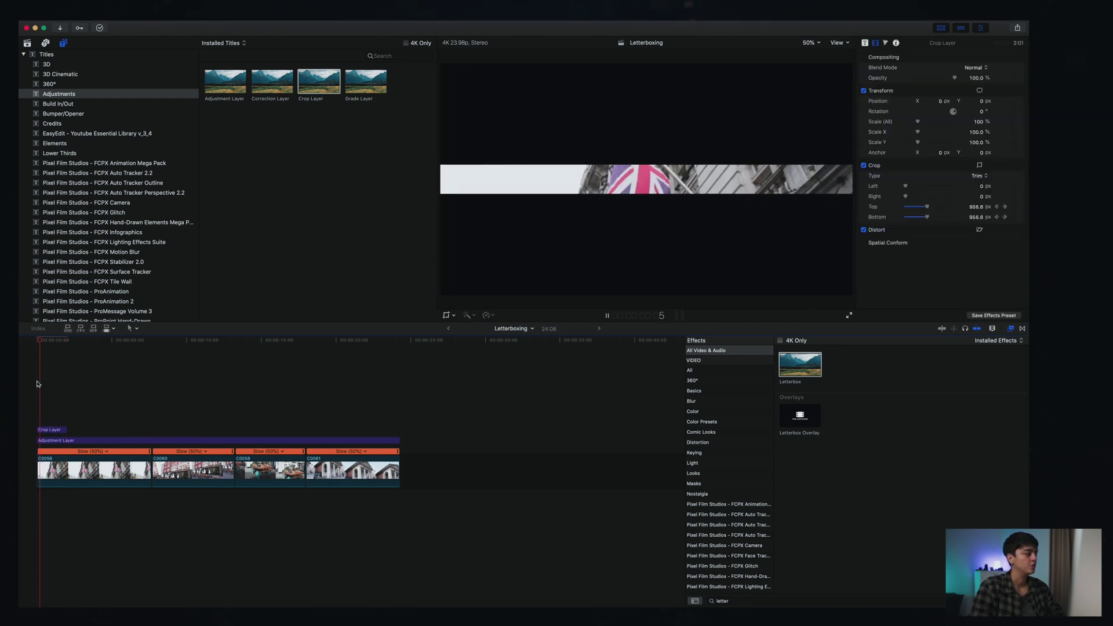
{"action": "key", "text": "space"}
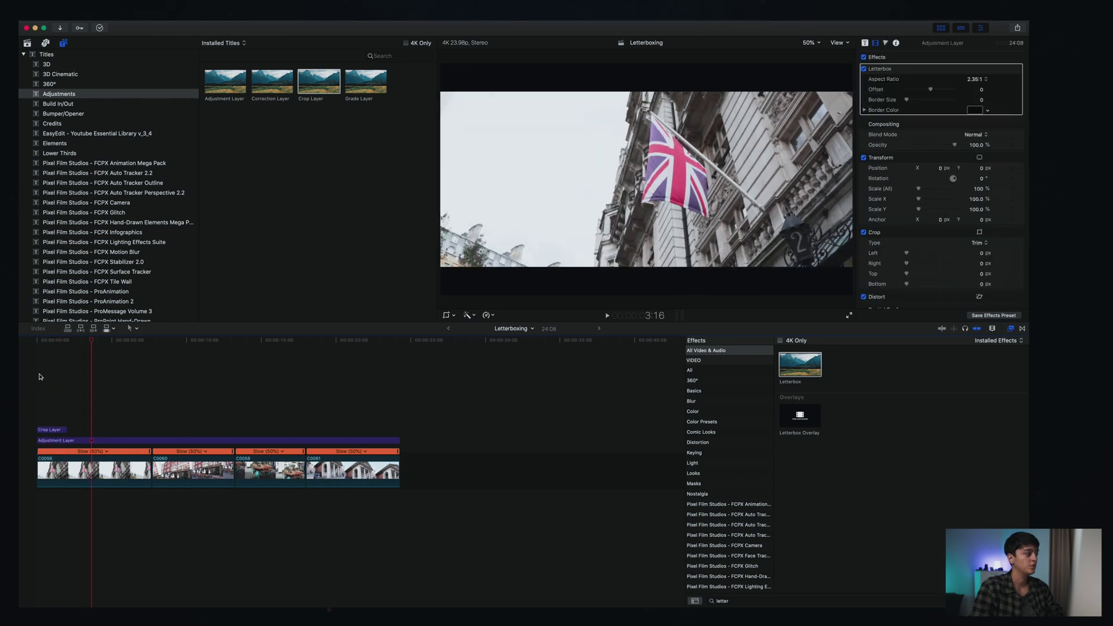
{"action": "key", "text": "Home"}
{"action": "key", "text": "space"}
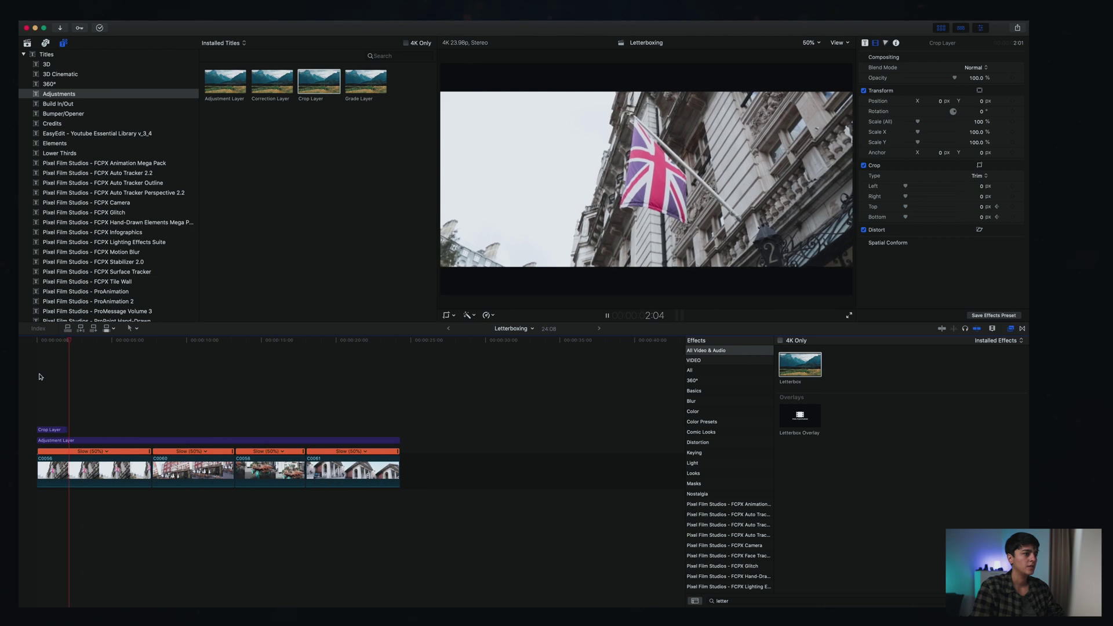
{"action": "key", "text": "space"}
- Preview the crop with the Adjustment Layer disabled, re-enable it, and show its 3840 × 2160 clip info
{"action": "left_click", "coordinate": [84, 442]}
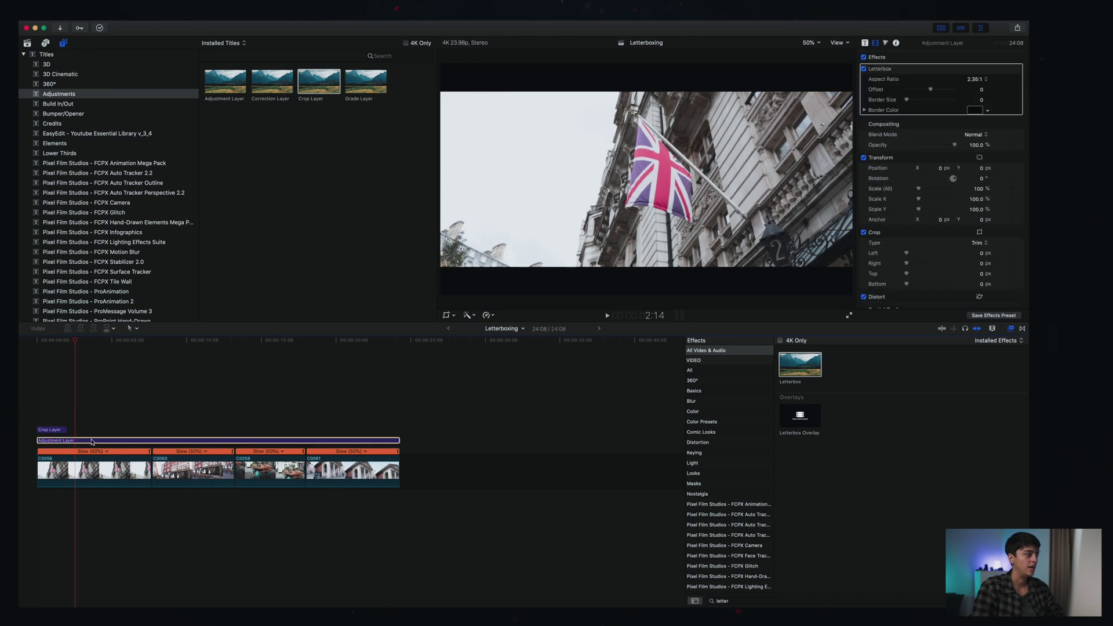
{"action": "key", "text": "v"}
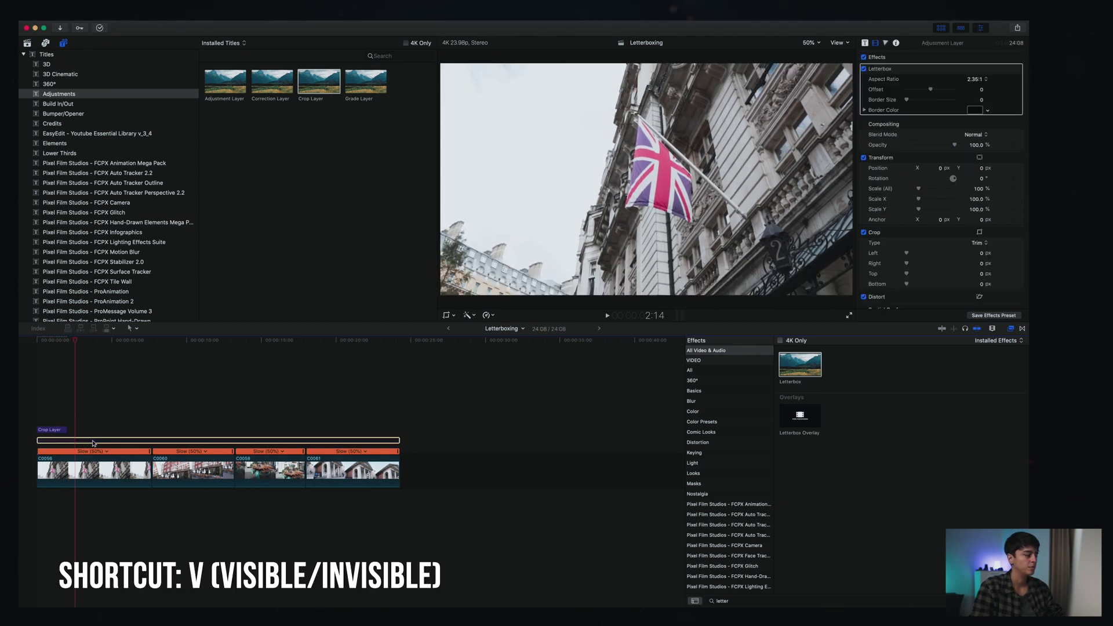
{"action": "left_click", "coordinate": [36, 394]}
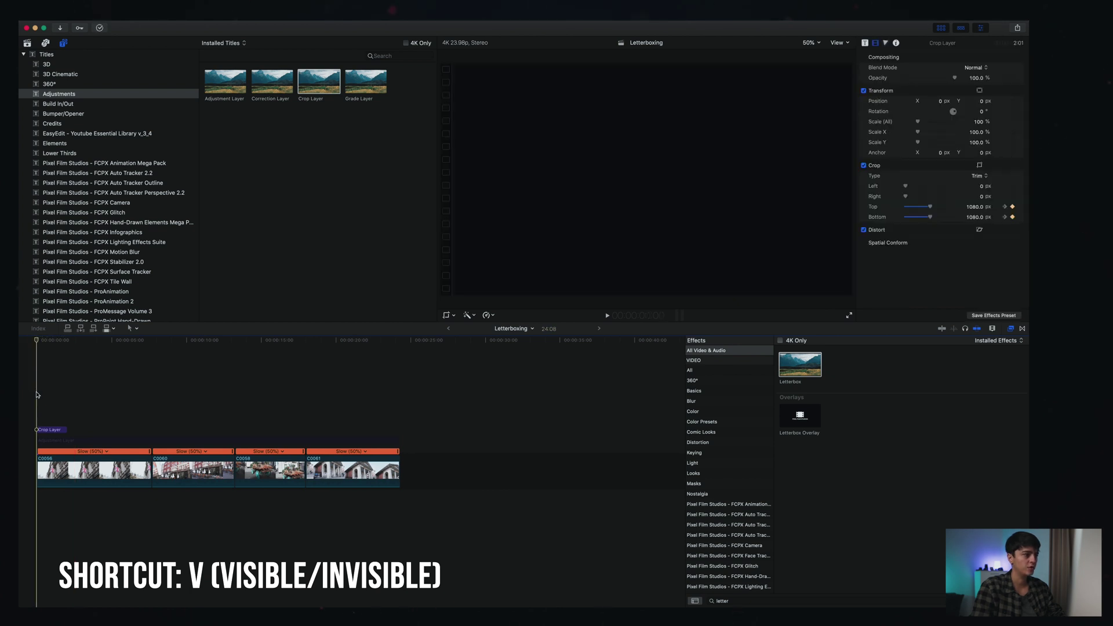
{"action": "key", "text": "space"}
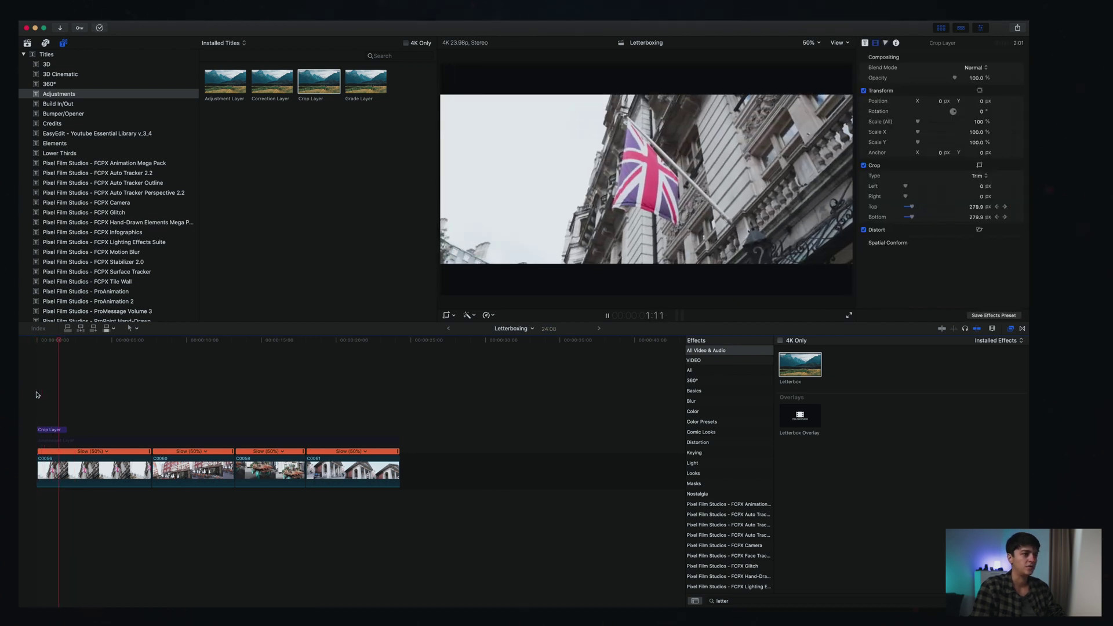
{"action": "key", "text": "space"}
{"action": "left_click", "coordinate": [106, 442]}
{"action": "key", "text": "v"}
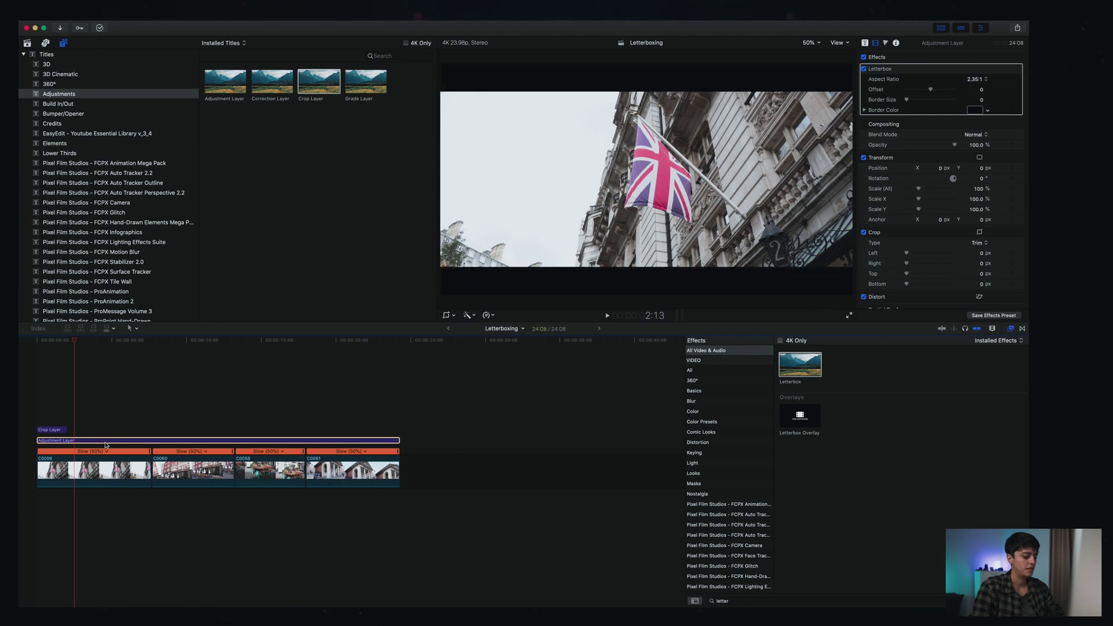
{"action": "mouse_move", "coordinate": [76, 348]}
{"action": "left_mouse_down"}
{"action": "mouse_move", "coordinate": [55, 346]}
{"action": "mouse_move", "coordinate": [75, 346]}
{"action": "left_mouse_up"}
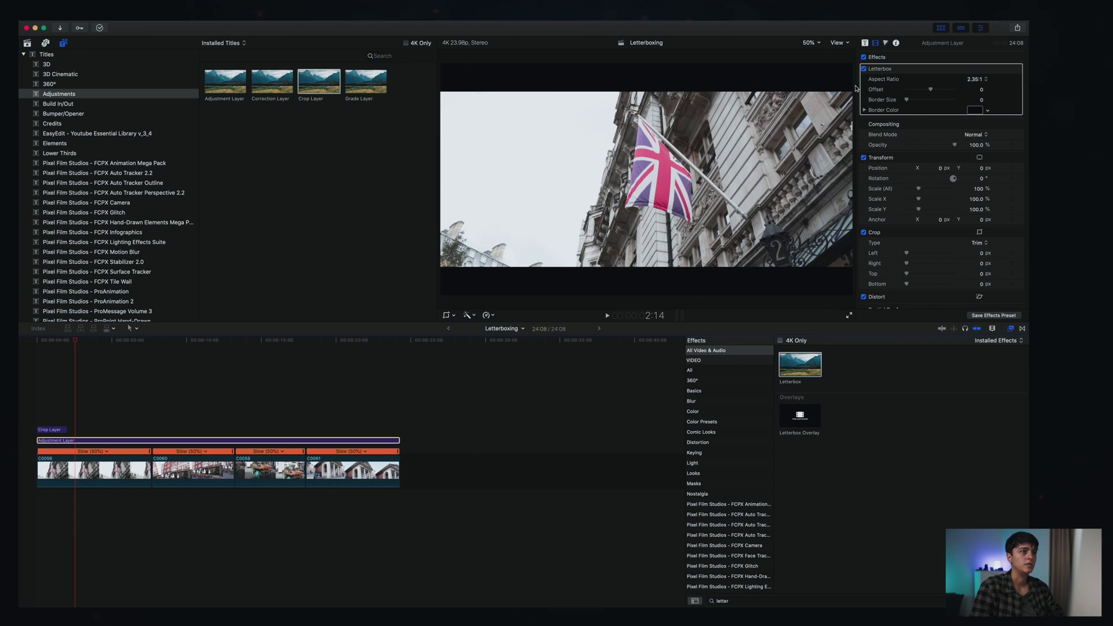
{"action": "left_click", "coordinate": [896, 43]}
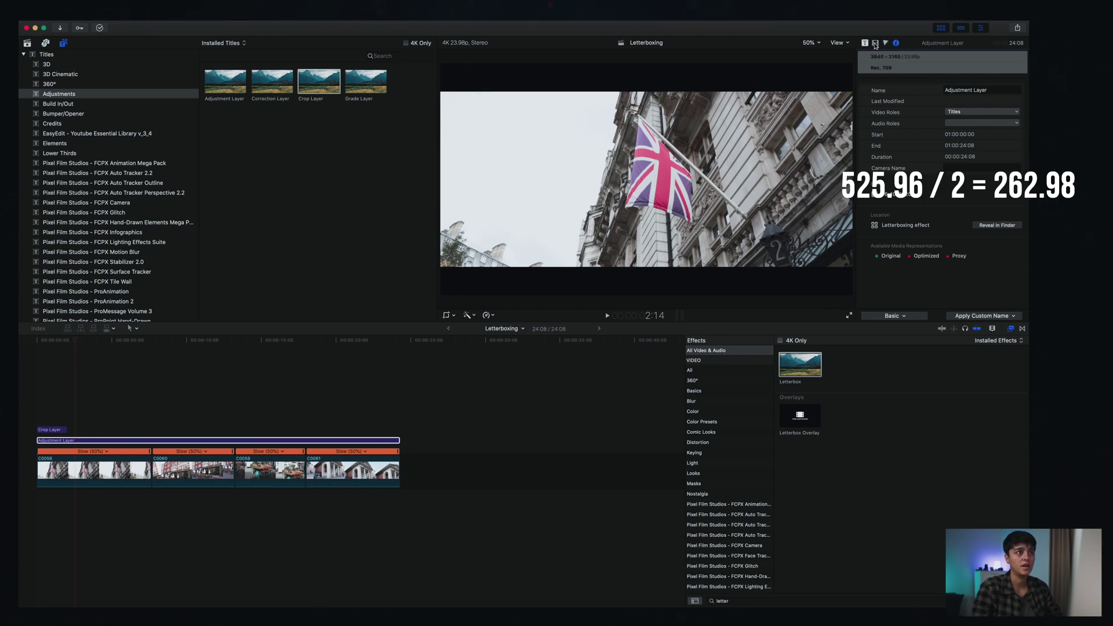
- Return the inspector to the Adjustment Layer's Letterbox settings at 2.35:1
{"action": "left_click", "coordinate": [875, 43]}
- Disable the Adjustment Layer and the old Crop Layer, then preview the bare footage
{"action": "key", "text": "v"}
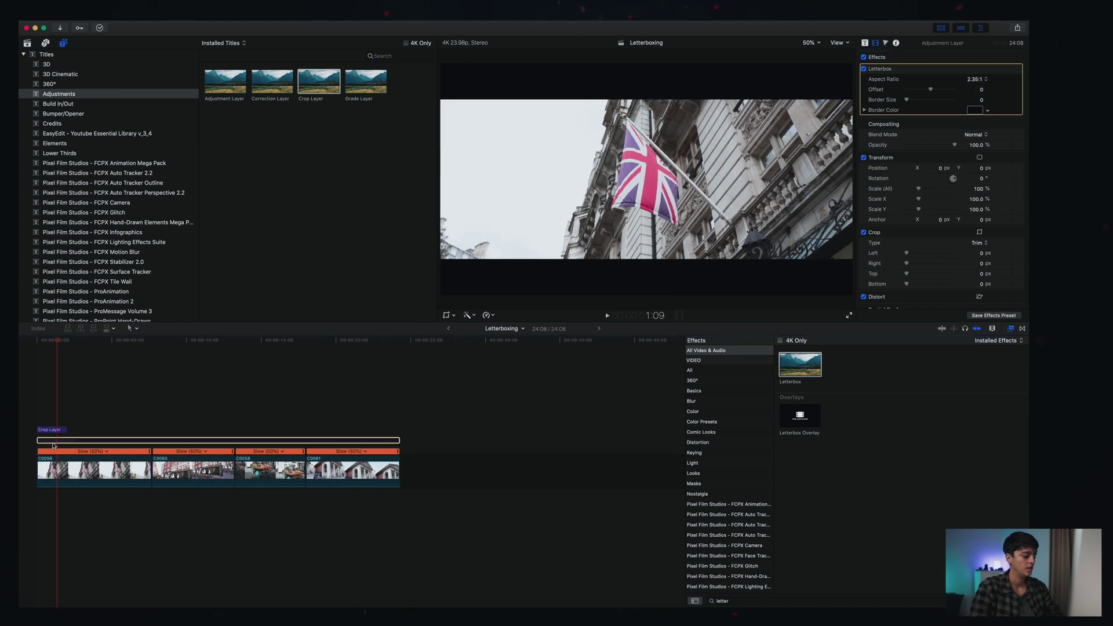
{"action": "left_click", "coordinate": [57, 429]}
{"action": "key", "text": "v"}
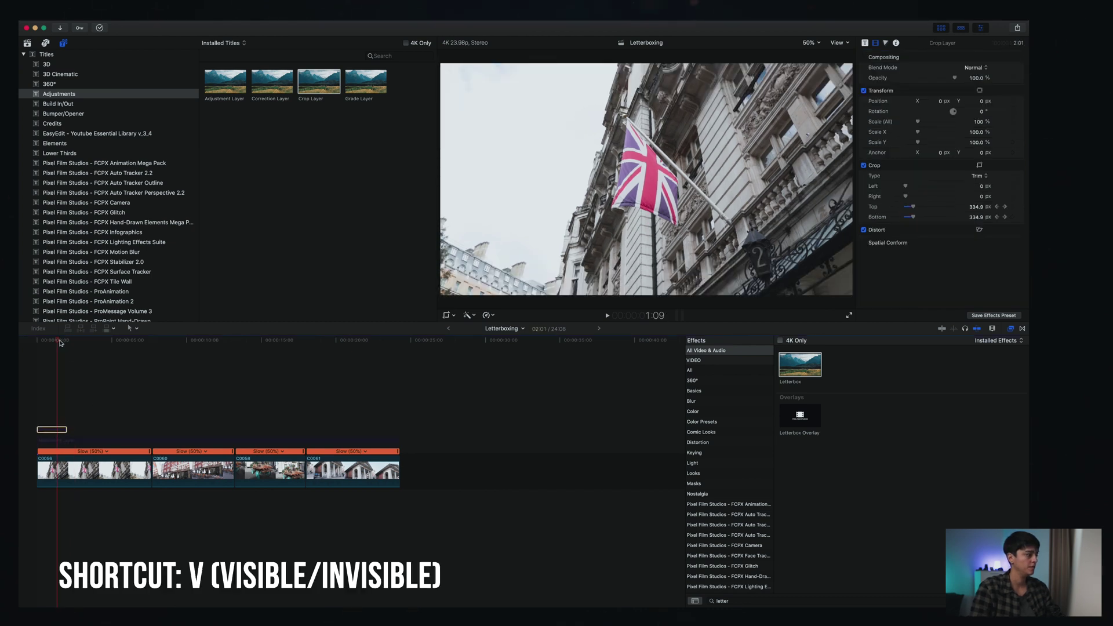
{"action": "mouse_move", "coordinate": [58, 340]}
{"action": "left_mouse_down"}
{"action": "mouse_move", "coordinate": [35, 340]}
{"action": "mouse_move", "coordinate": [96, 342]}
{"action": "mouse_move", "coordinate": [56, 341]}
{"action": "left_mouse_up"}
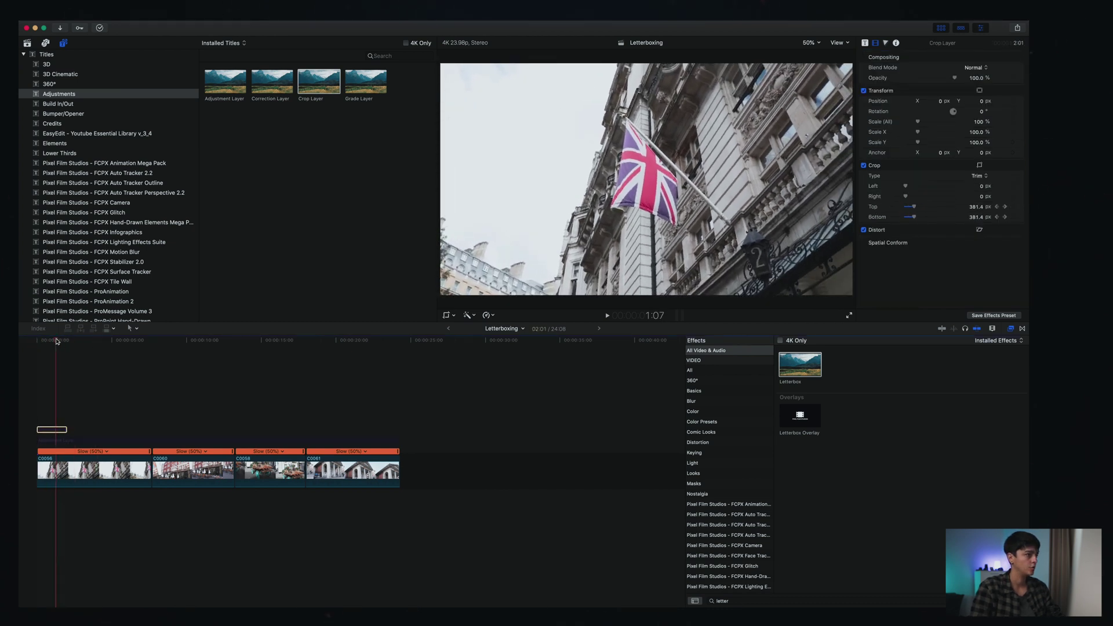
- Add a new Crop Layer and keyframe its Top and Bottom crop at 0 at the start
{"action": "left_click_drag", "start_coordinate": [319, 81], "coordinate": [66, 419]}
{"action": "left_click", "coordinate": [36, 402]}
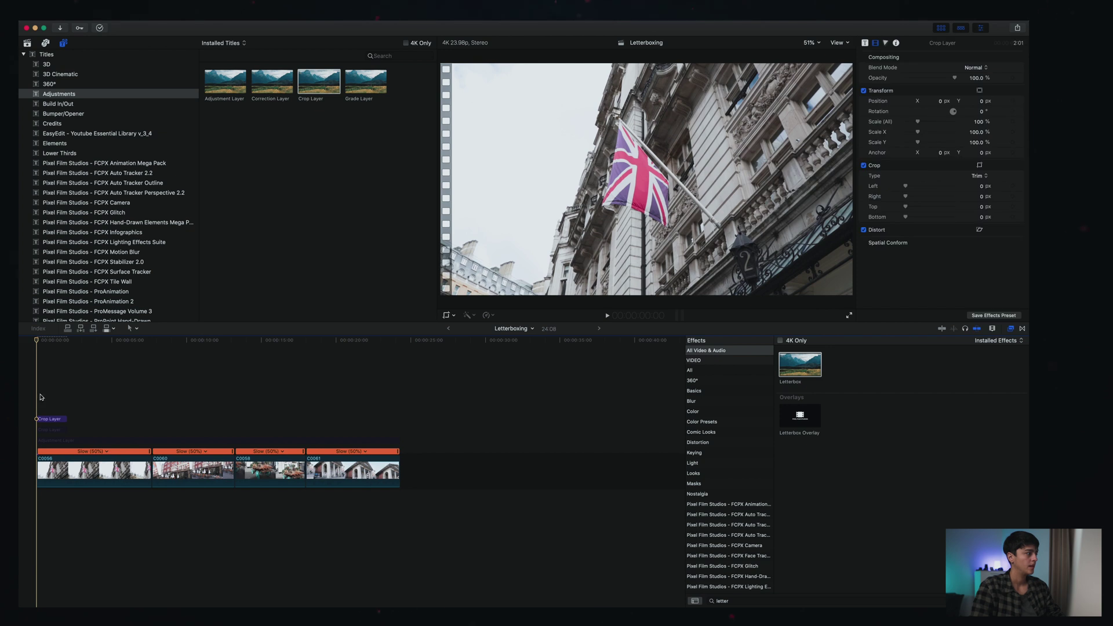
{"action": "left_click", "coordinate": [41, 422]}
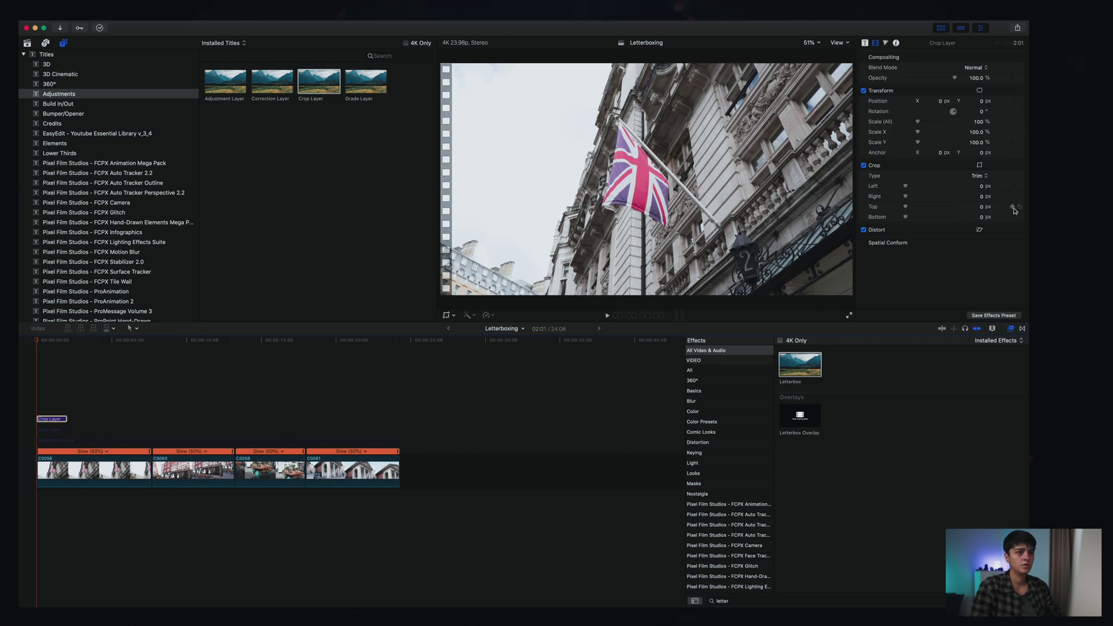
{"action": "left_click", "coordinate": [1013, 207]}
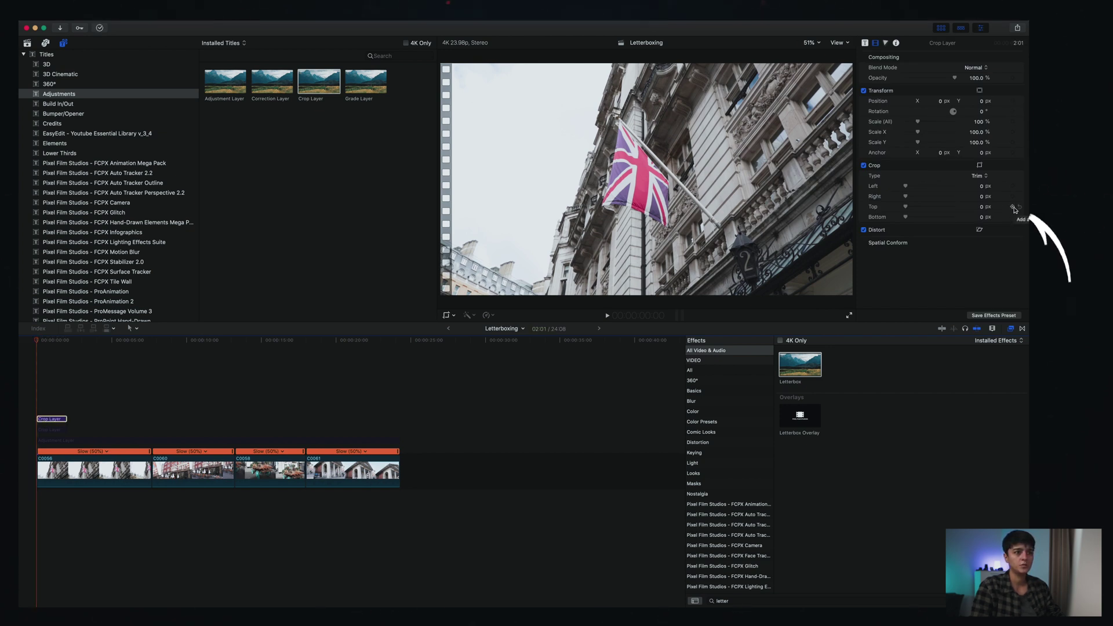
{"action": "left_click", "coordinate": [1013, 217]}
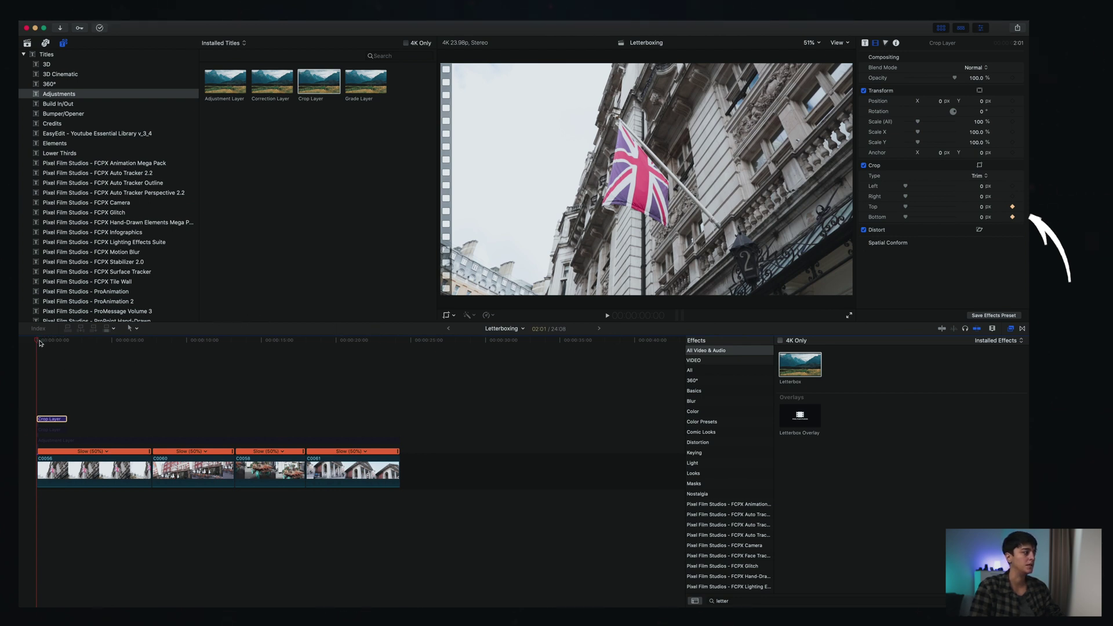
- Set Top and Bottom crop to 263 px at 2:01 and play back the bars closing in
{"action": "left_click", "coordinate": [66, 341]}
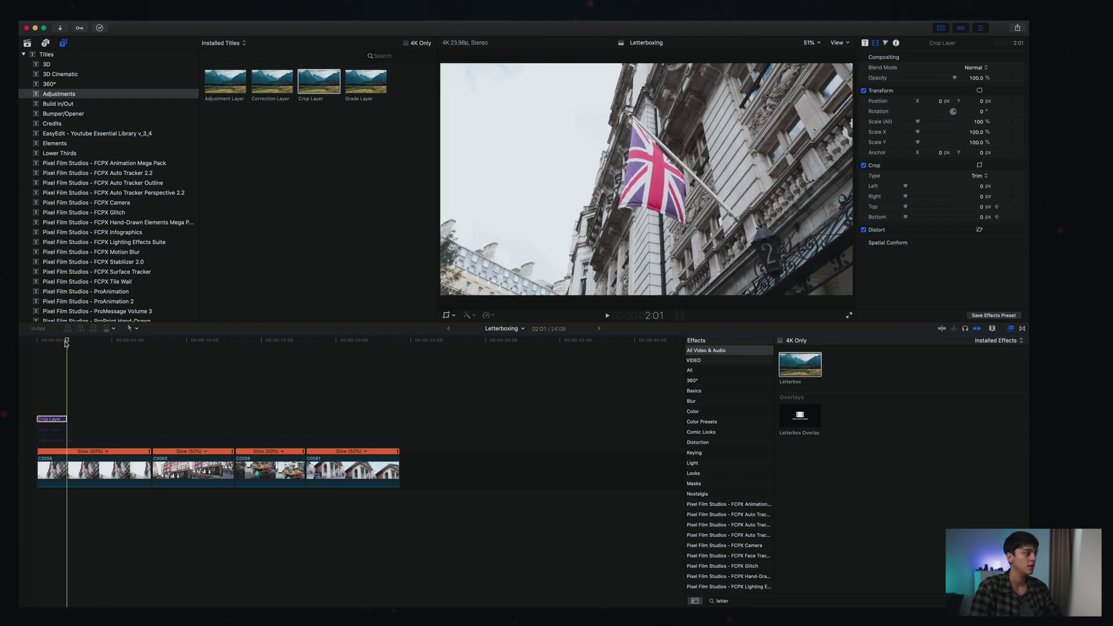
{"action": "left_click", "coordinate": [983, 210]}
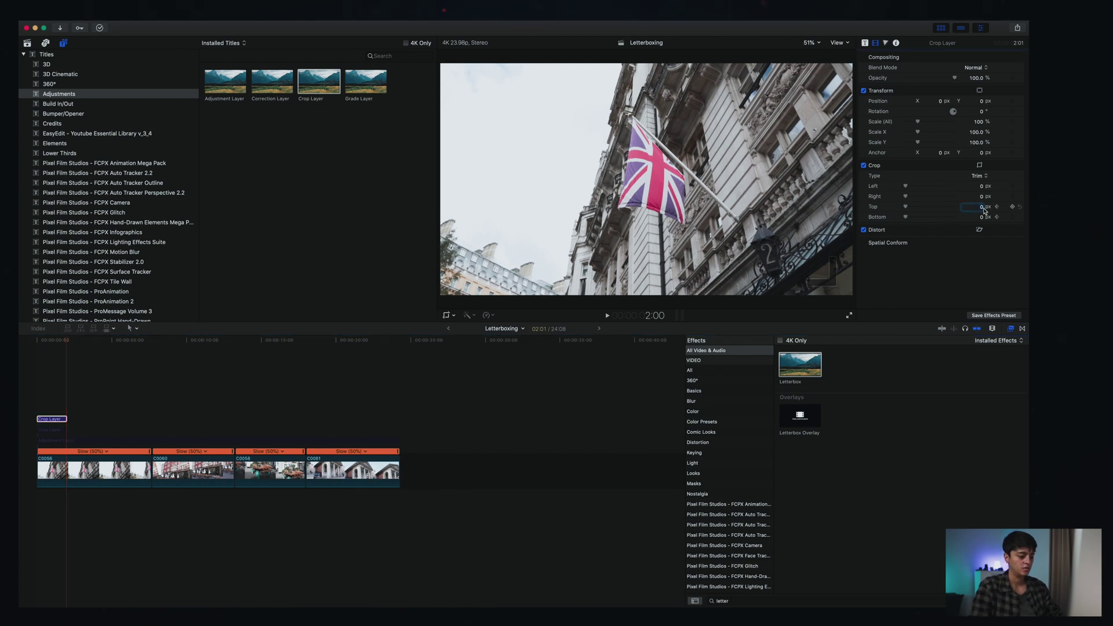
{"action": "type", "text": "263"}
{"action": "key", "text": "Return"}
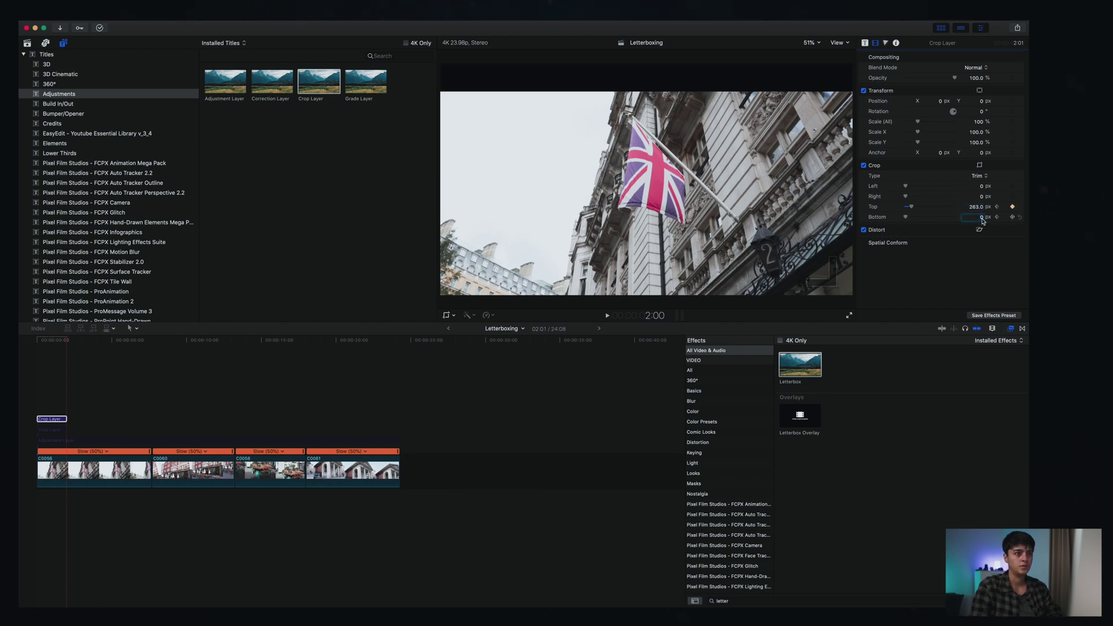
{"action": "type", "text": "263"}
{"action": "key", "text": "Return"}
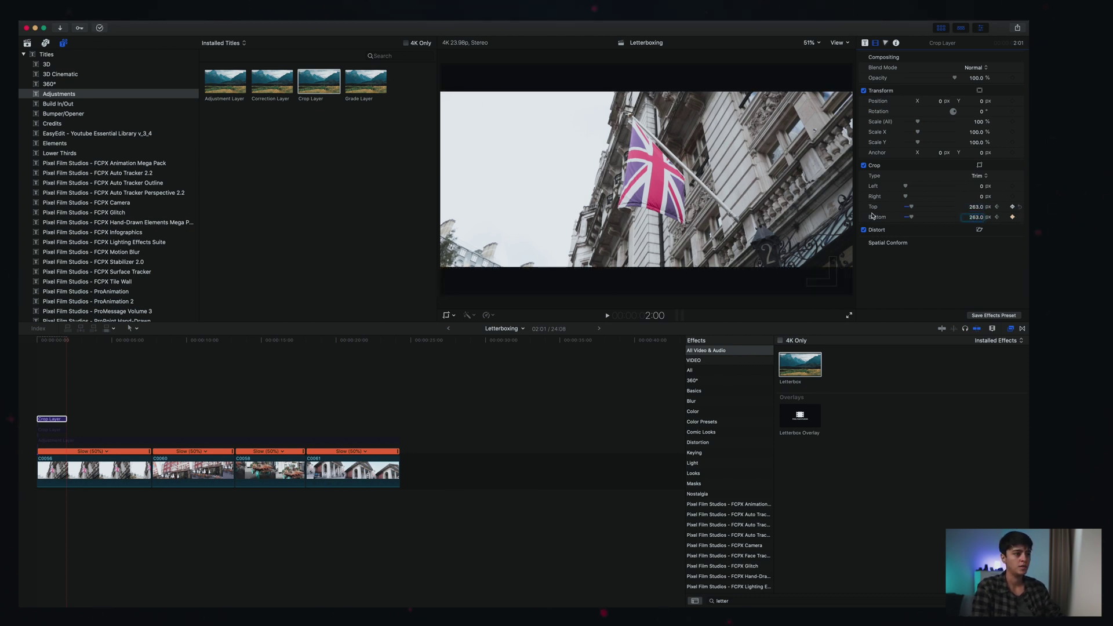
{"action": "left_click_drag", "start_coordinate": [58, 341], "coordinate": [36, 343]}
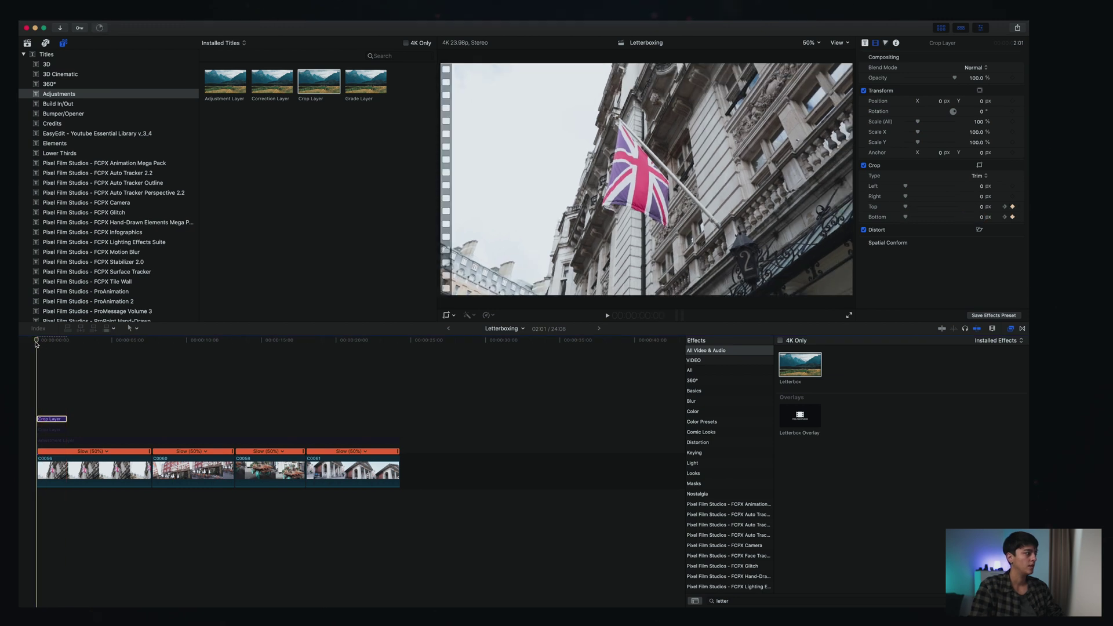
{"action": "key", "text": "space"}
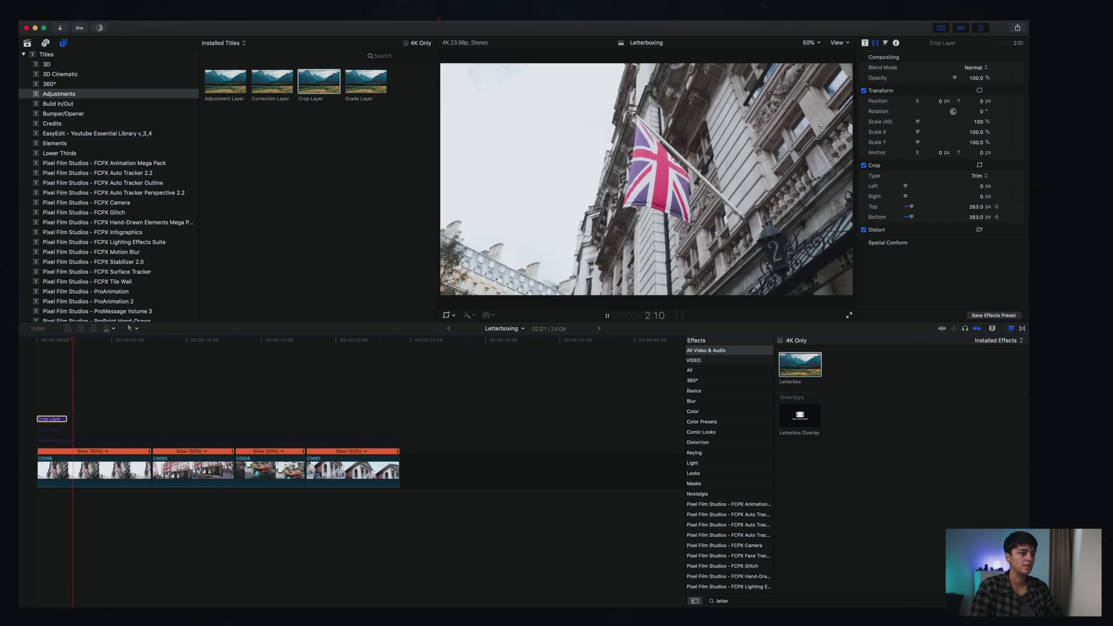
{"action": "key", "text": "space"}
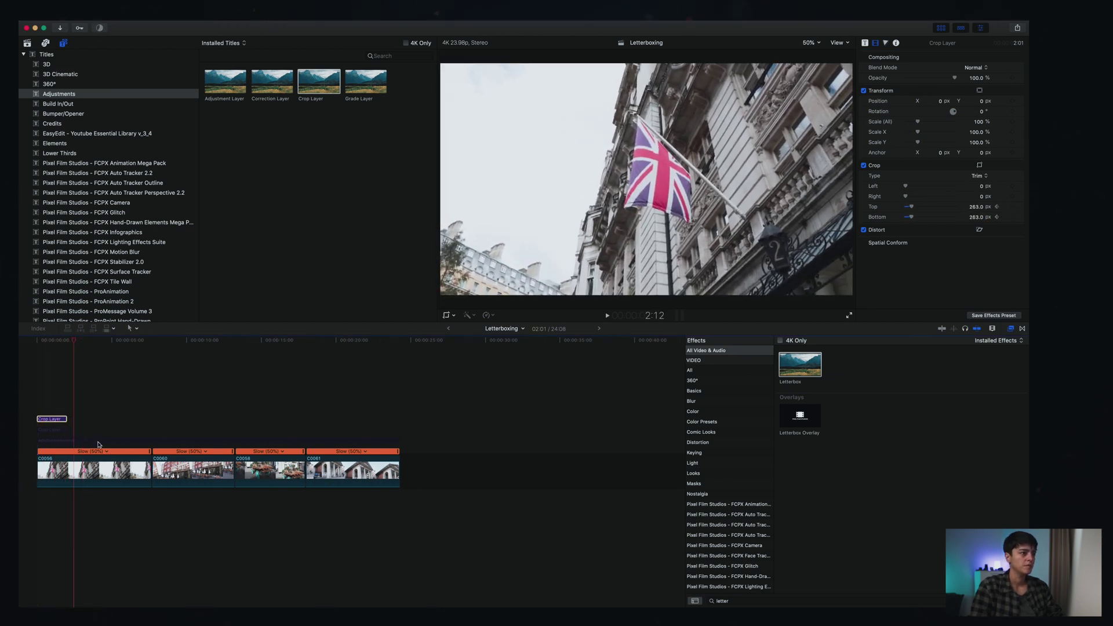
- Re-enable the Adjustment Layer, trim its start to 2:01, and play the letterbox animation from the beginning
{"action": "left_click", "coordinate": [99, 441]}
{"action": "key", "text": "v"}
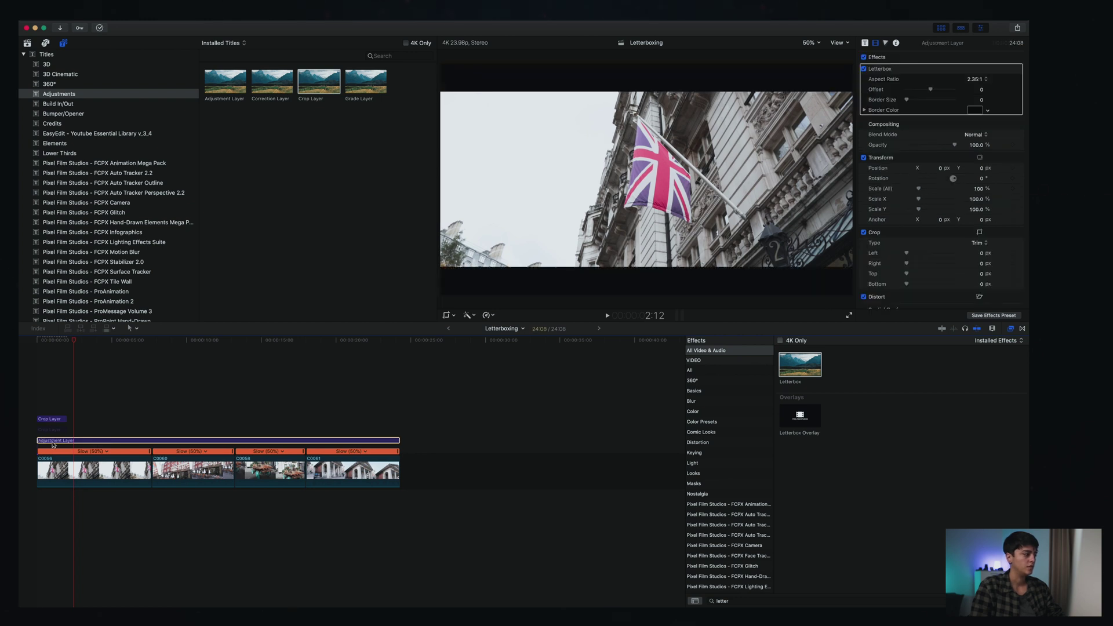
{"action": "left_click_drag", "start_coordinate": [38, 441], "coordinate": [66, 440]}
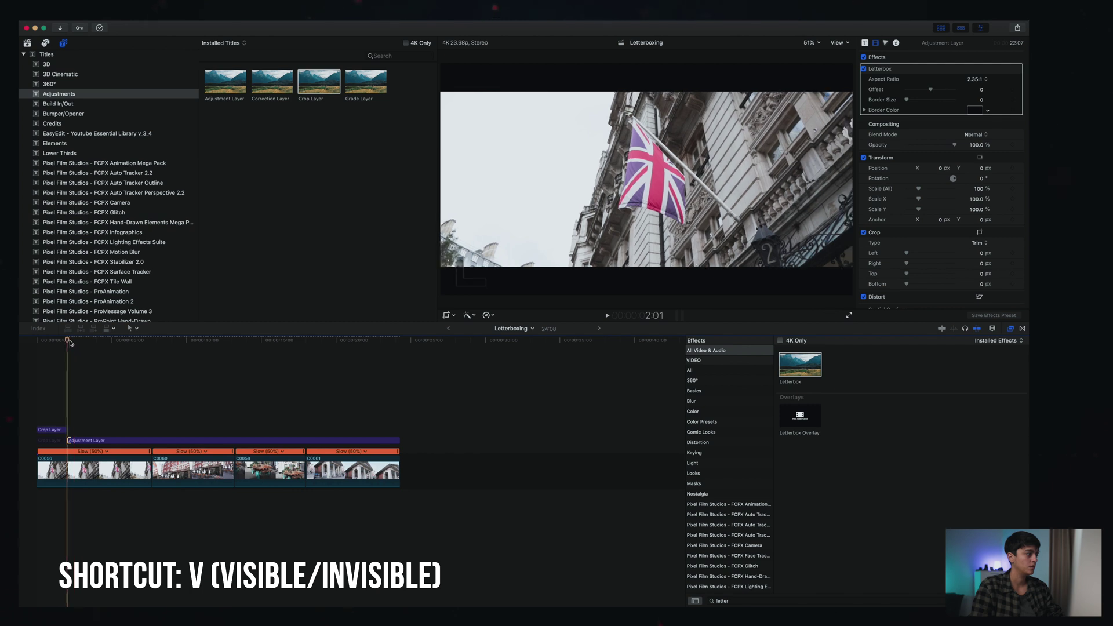
{"action": "left_click", "coordinate": [61, 342]}
{"action": "left_click_drag", "start_coordinate": [61, 342], "coordinate": [20, 342]}
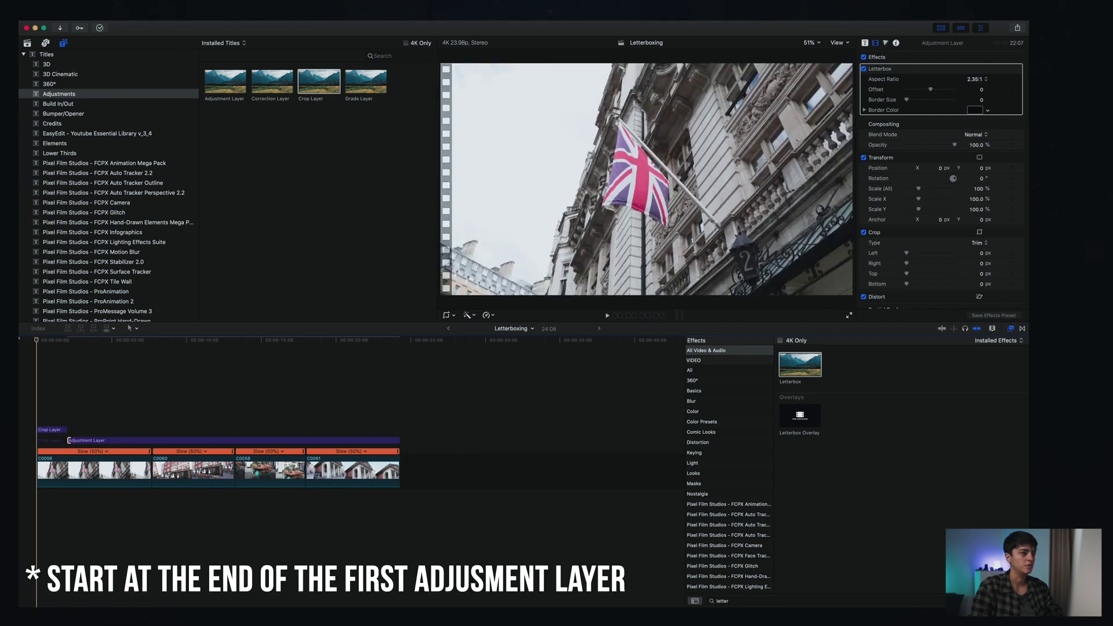
{"action": "key", "text": "space"}
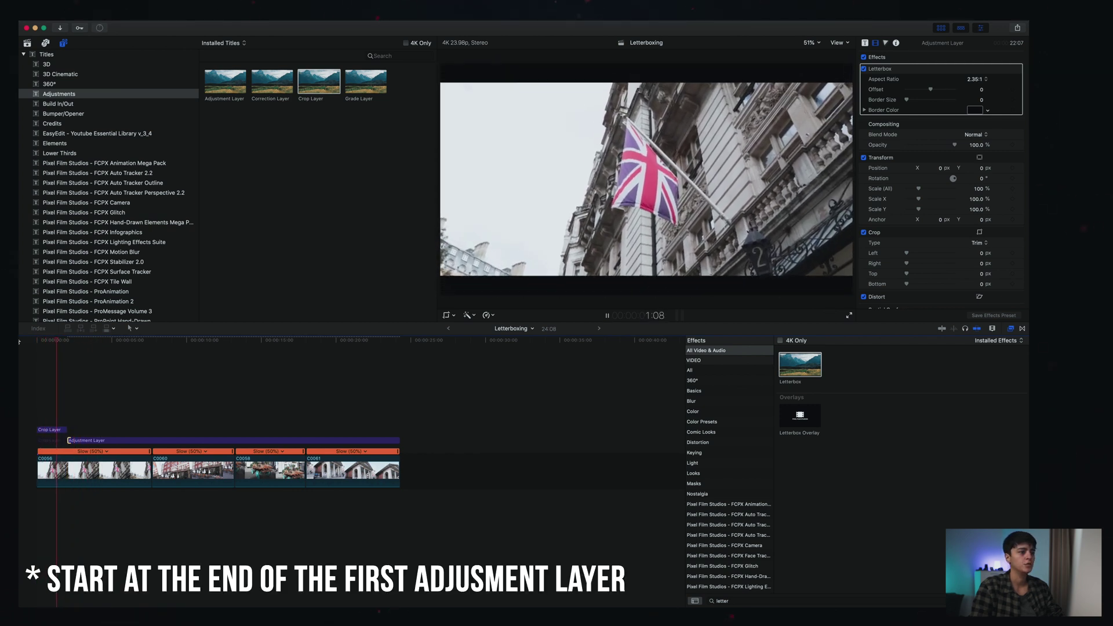